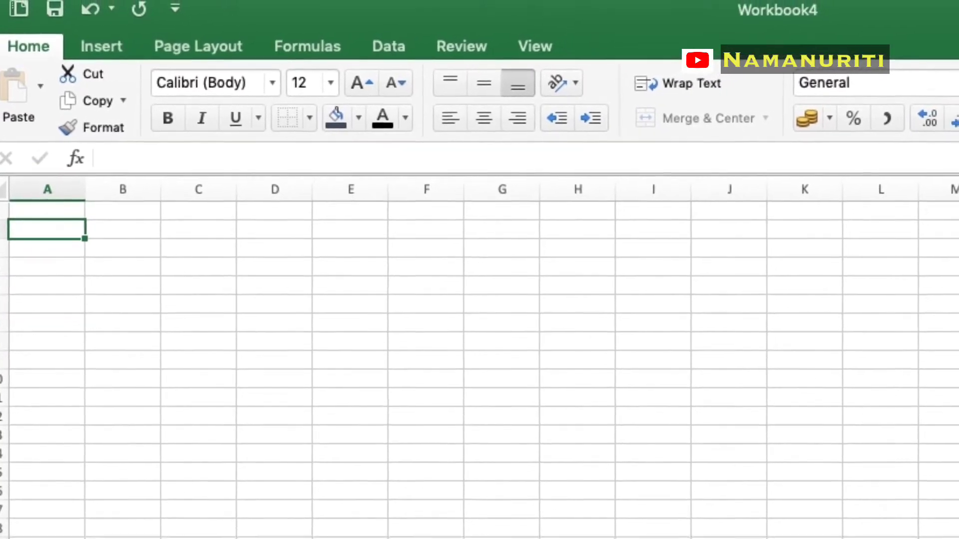
- Select the entire column A of the blank worksheet
{"action": "scroll", "coordinate": [479, 350], "scroll_direction": "right", "scroll_amount": 20}
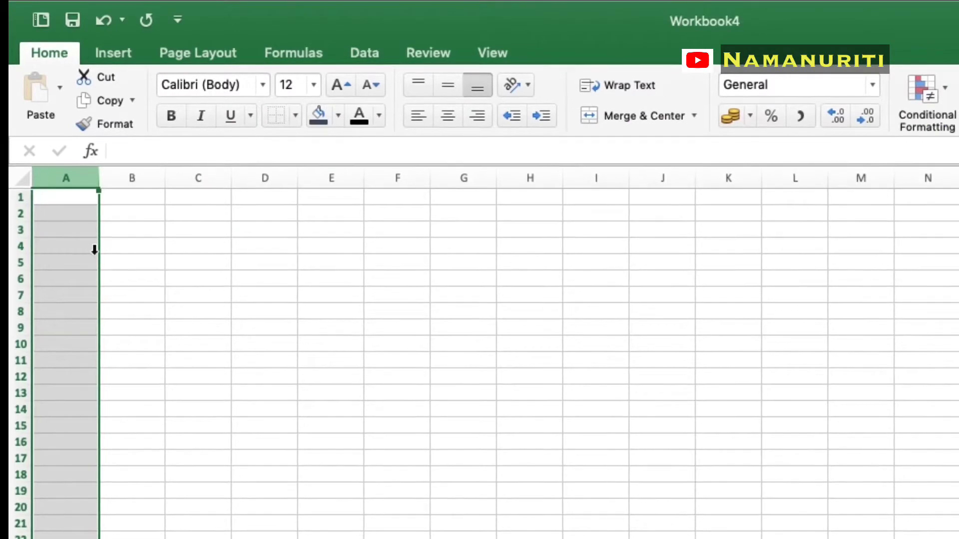
{"action": "left_click", "coordinate": [214, 297]}
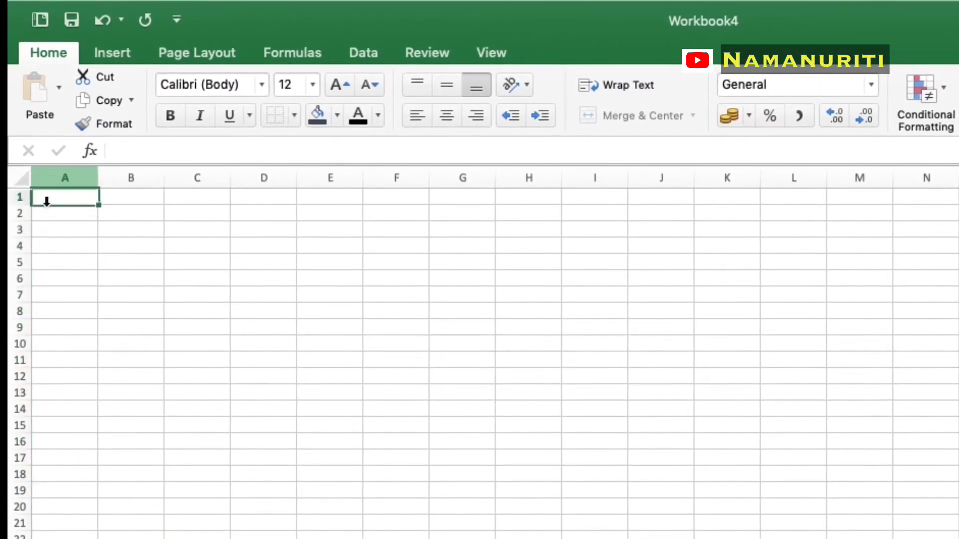
{"action": "left_click", "coordinate": [64, 178]}
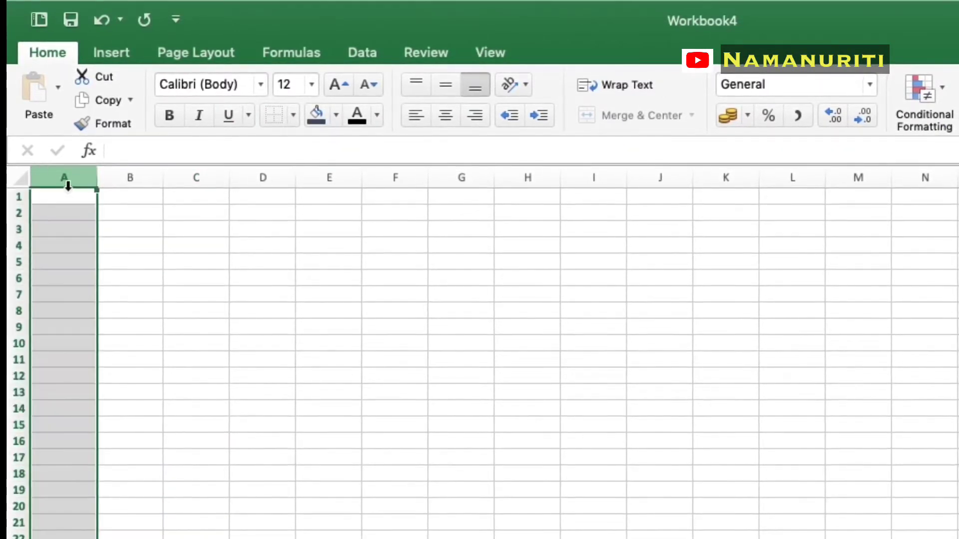
{"action": "left_click", "coordinate": [220, 389]}
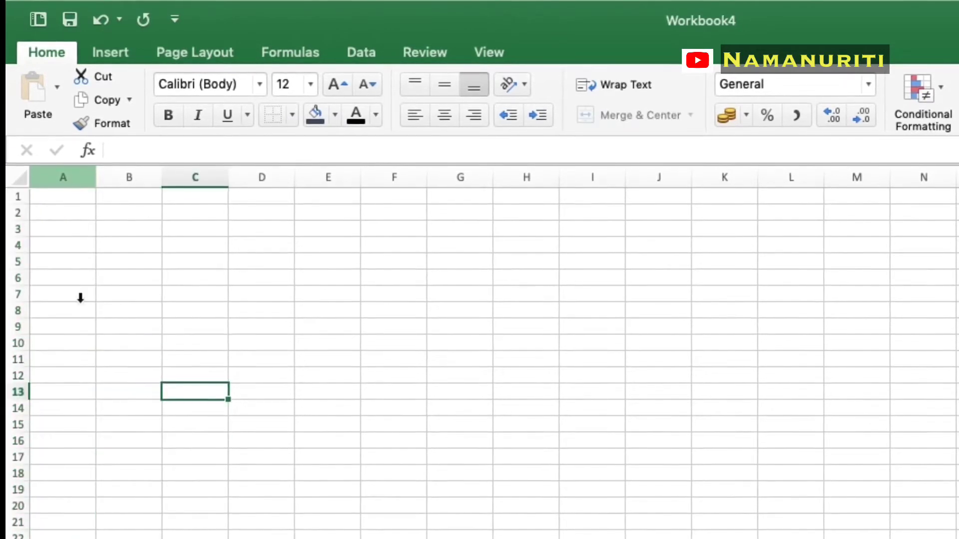
{"action": "left_click", "coordinate": [79, 185]}
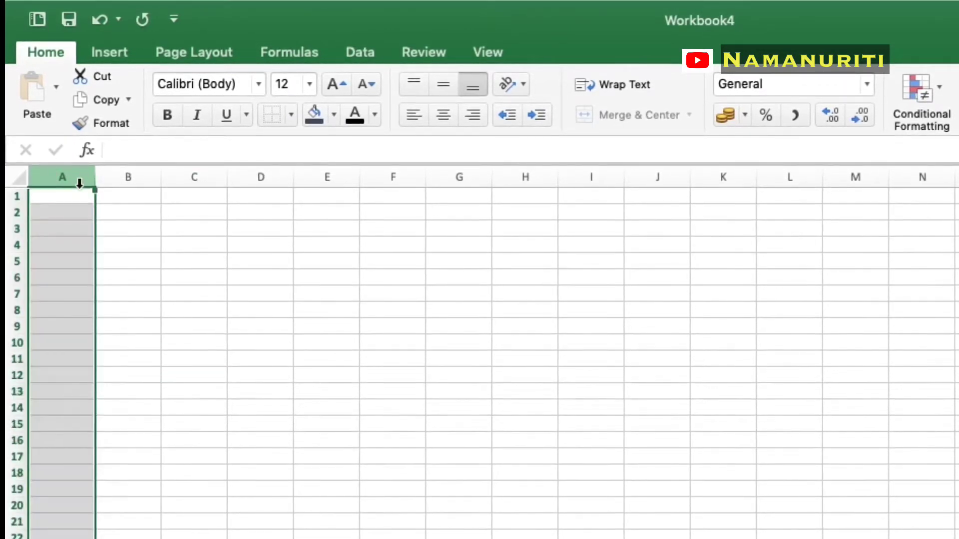
- Select the cells in row 4 from A4 across to N4
{"action": "left_click", "coordinate": [81, 238]}
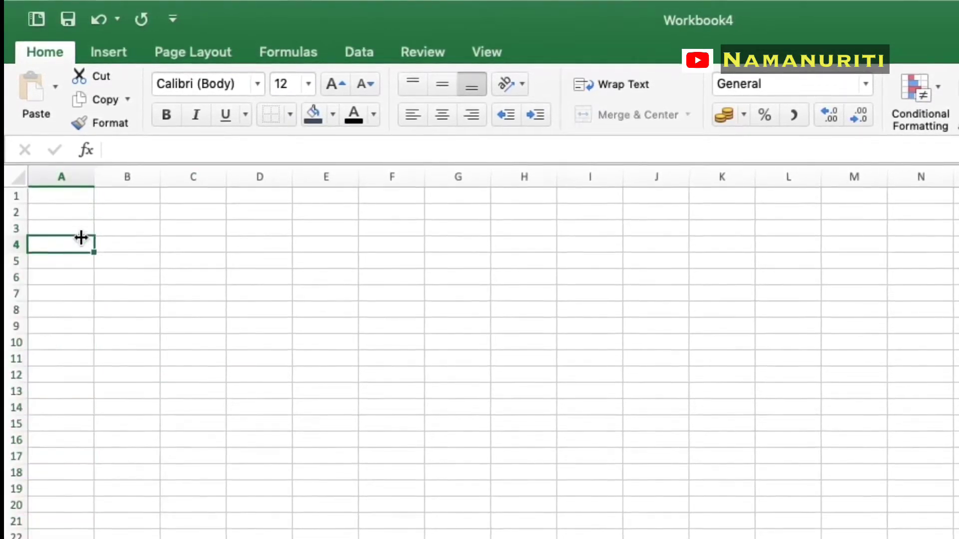
{"action": "key", "text": "shift+Right"}
{"action": "key", "text": "shift+Right"}
{"action": "key", "text": "shift+Right"}
{"action": "key", "text": "shift+Right"}
{"action": "key", "text": "shift+Right"}
{"action": "key", "text": "shift+Right"}
{"action": "key", "text": "shift+Right"}
{"action": "key", "text": "shift+Right"}
{"action": "key", "text": "shift+Right"}
{"action": "key", "text": "shift+Right"}
{"action": "key", "text": "shift+Right"}
{"action": "key", "text": "shift+Right"}
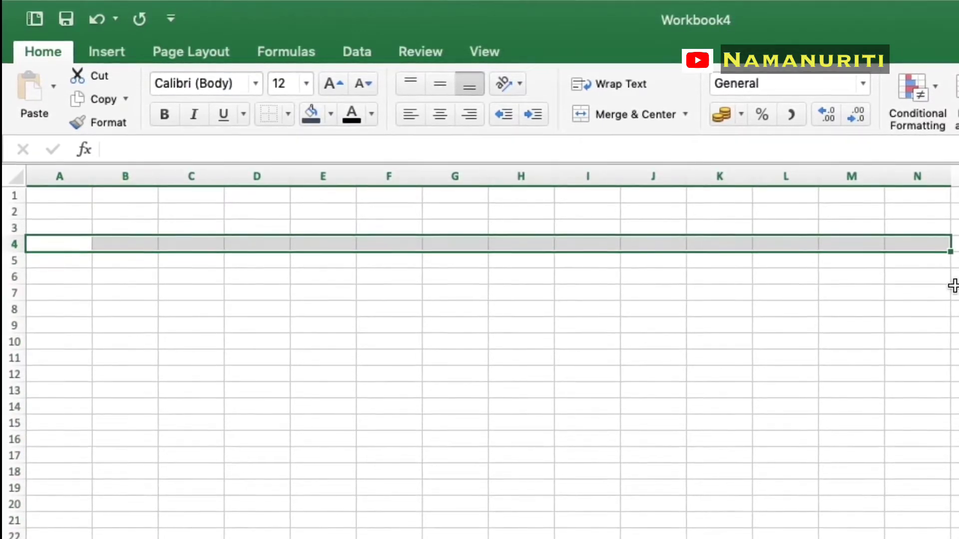
- Select column A and look down through its rows and back up to row 1
{"action": "left_click_drag", "start_coordinate": [143, 195], "coordinate": [45, 196]}
{"action": "left_click", "coordinate": [45, 197]}
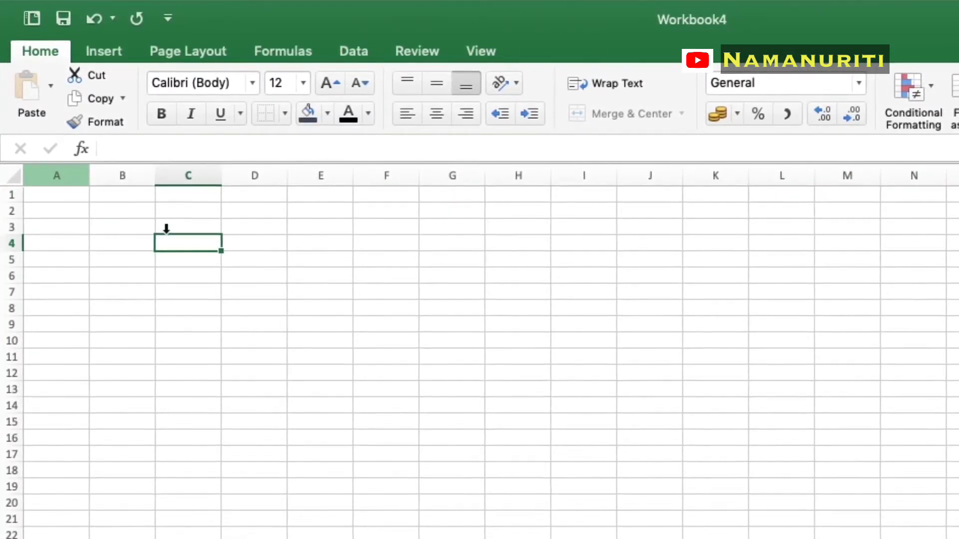
{"action": "left_click", "coordinate": [54, 177]}
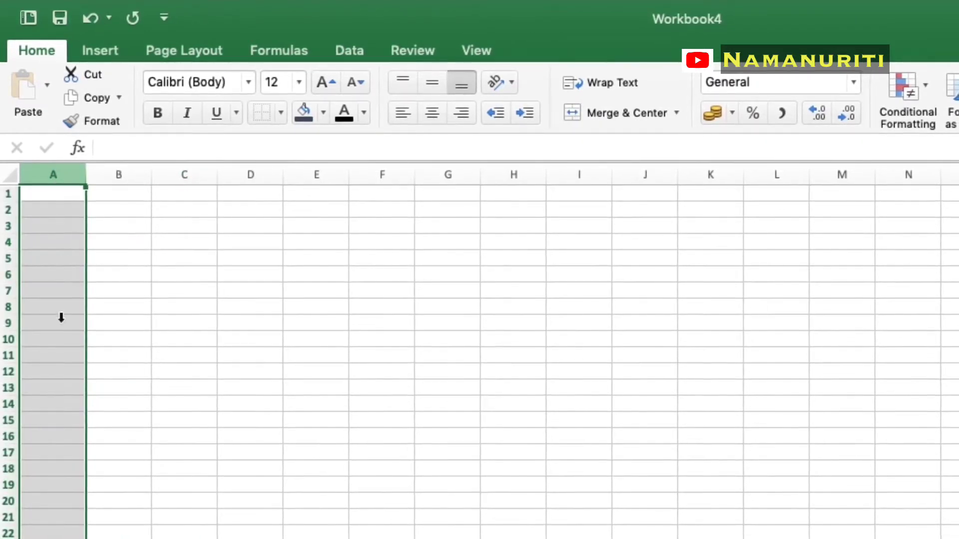
{"action": "scroll", "coordinate": [480, 360], "scroll_direction": "down", "scroll_amount": 20}
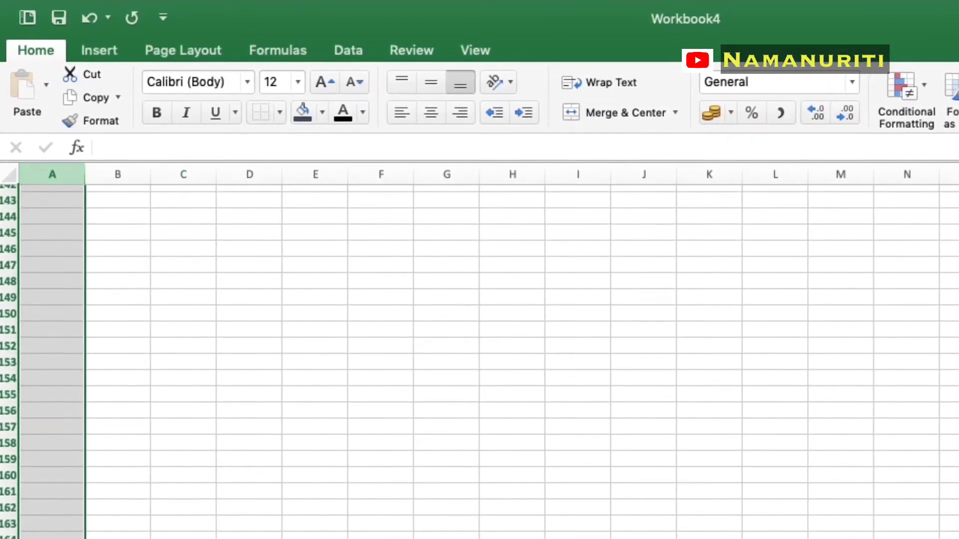
{"action": "scroll", "coordinate": [75, 439], "scroll_direction": "up", "scroll_amount": 20}
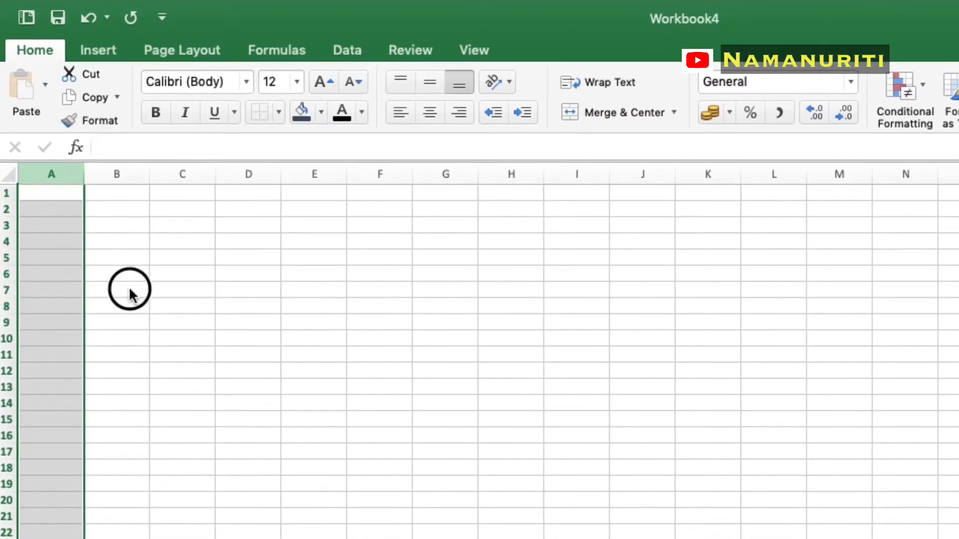
{"action": "left_click", "coordinate": [239, 282]}
{"action": "key", "text": "ctrl+shift+Down"}
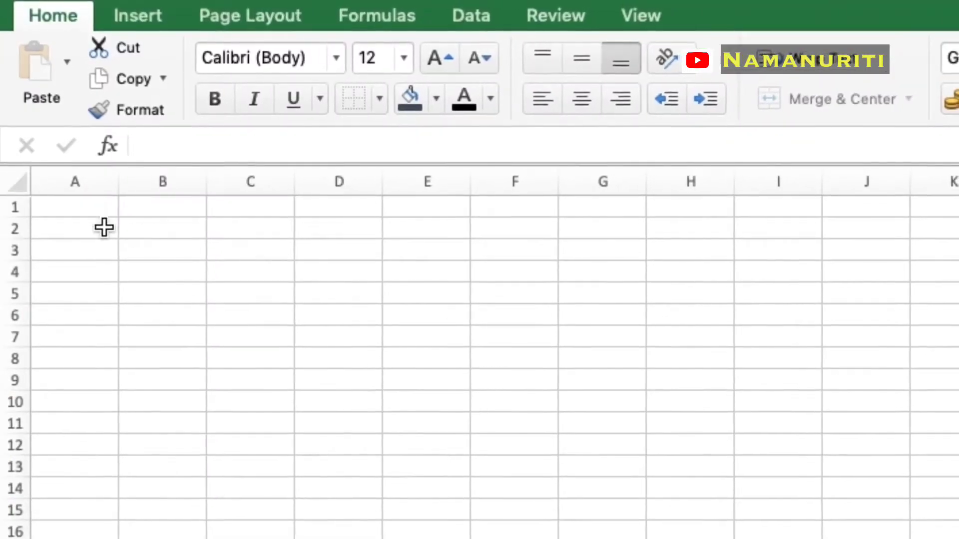
- Select the whole of column A from row 1 downward
{"action": "left_click", "coordinate": [77, 190]}
{"action": "key", "text": "ctrl+shift+Down"}
{"action": "left_click", "coordinate": [90, 209]}
{"action": "key", "text": "ctrl+shift+Down"}
- Select the cells in row 2 from A2 across to K2
{"action": "left_click", "coordinate": [70, 229]}
{"action": "key", "text": "shift+Right"}
{"action": "key", "text": "shift+Right"}
{"action": "key", "text": "shift+Right"}
{"action": "key", "text": "shift+Right"}
{"action": "key", "text": "shift+Right"}
{"action": "key", "text": "shift+Right"}
{"action": "key", "text": "shift+Right"}
{"action": "key", "text": "shift+Right"}
{"action": "key", "text": "shift+Right"}
{"action": "key", "text": "shift+Right"}
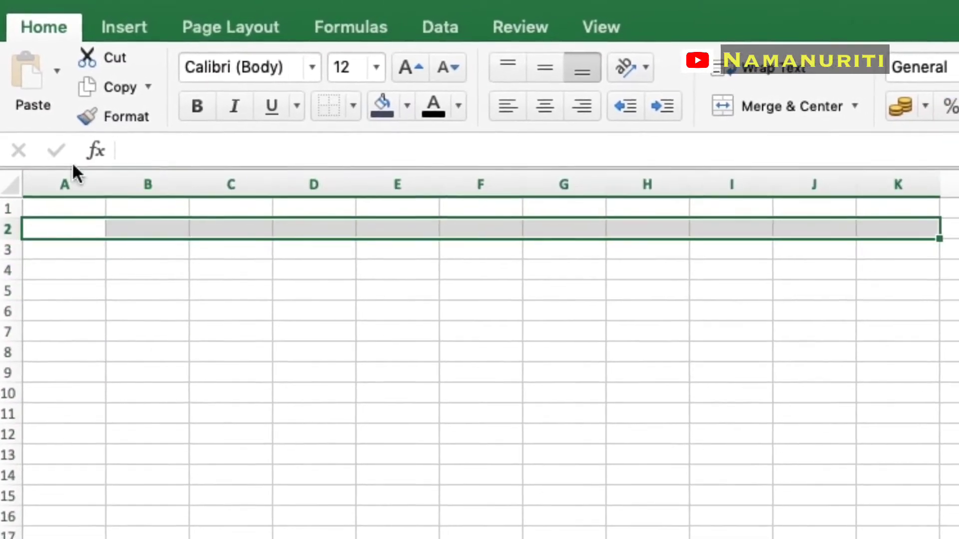
- Select the entire column A again to show the vertical direction of a column
{"action": "left_click", "coordinate": [80, 205]}
{"action": "key", "text": "ctrl+shift+Down"}
{"action": "left_click", "coordinate": [141, 250]}
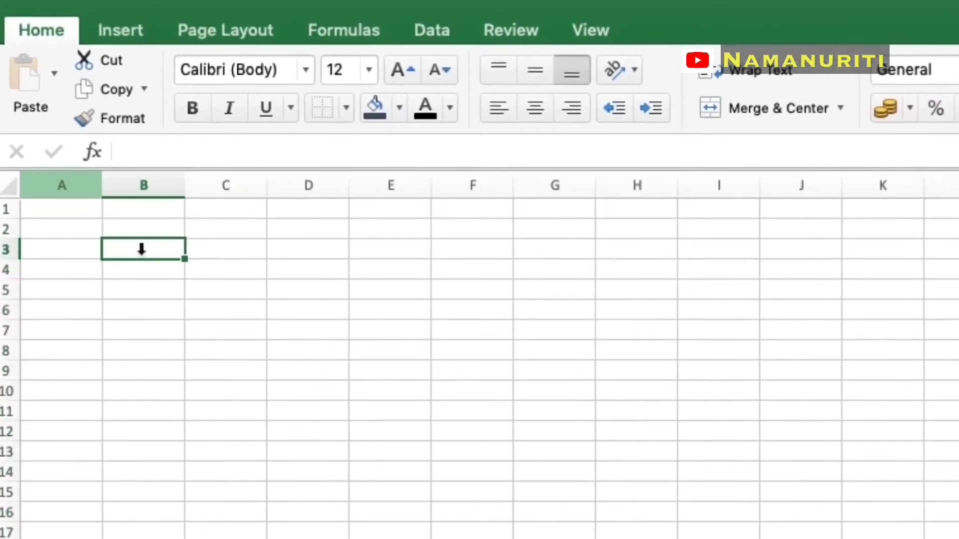
{"action": "left_click", "coordinate": [75, 208]}
{"action": "key", "text": "ctrl+shift+Down"}
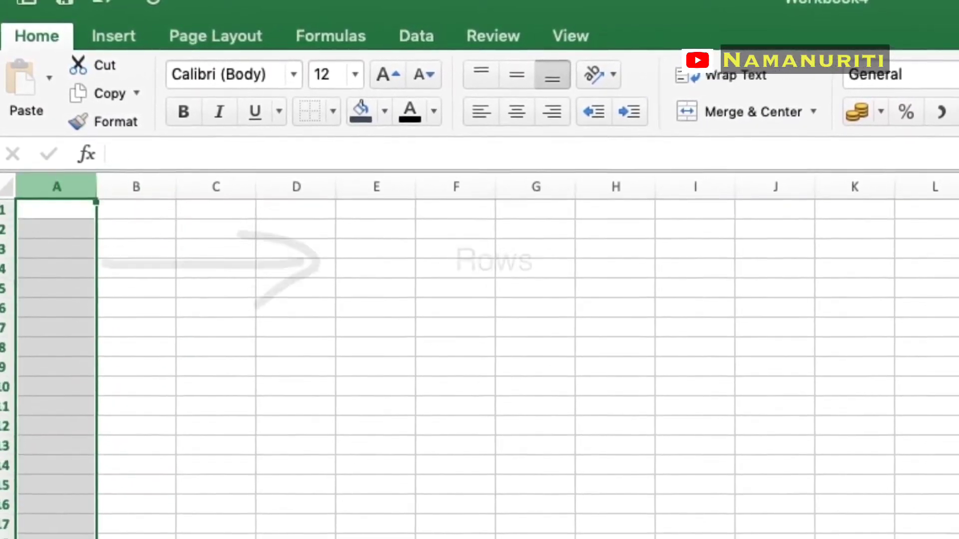
- Select cell A2 and look along its row across the columns
{"action": "left_click", "coordinate": [301, 208]}
{"action": "left_click", "coordinate": [75, 229]}
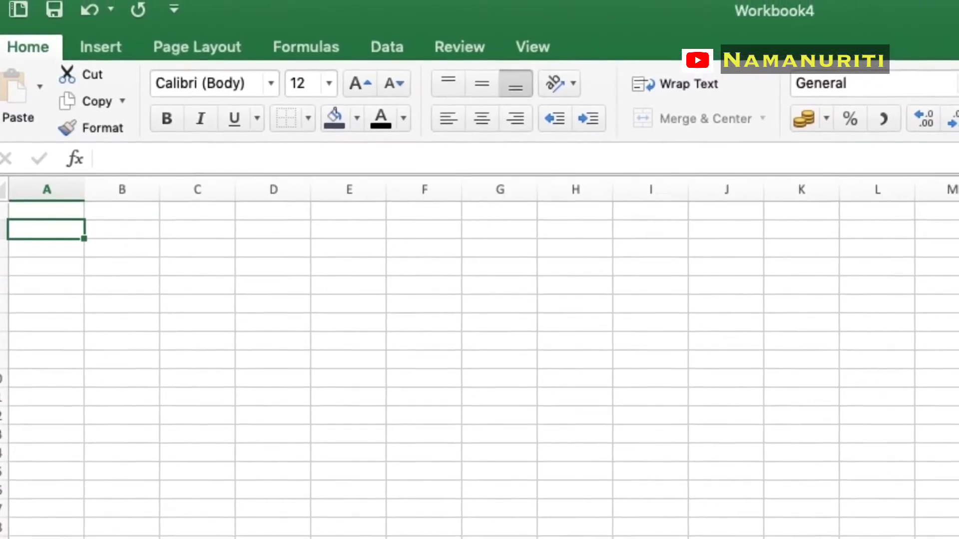
{"action": "scroll", "coordinate": [479, 350], "scroll_direction": "right", "scroll_amount": 20}
{"action": "scroll", "coordinate": [480, 349], "scroll_direction": "right", "scroll_amount": 20}
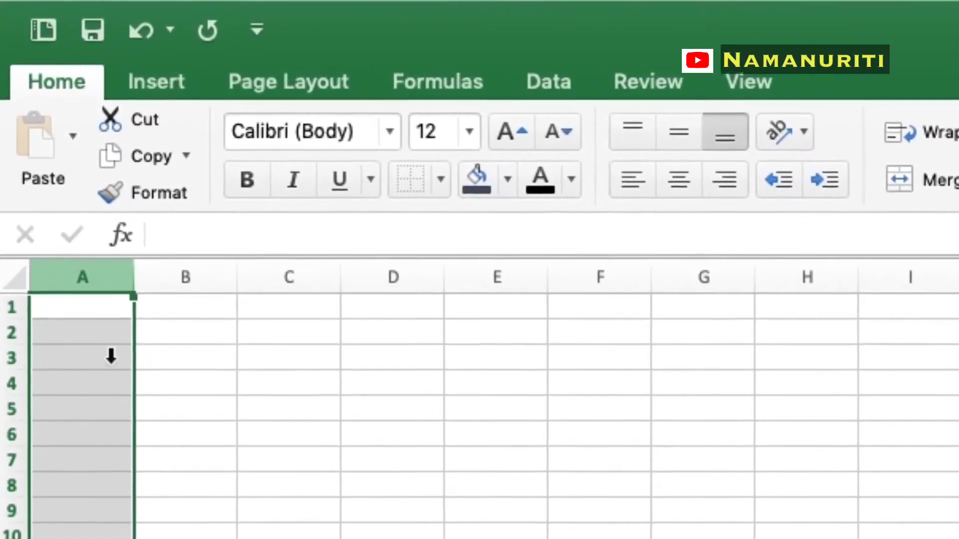
- Select the entire column A, clearing the selection between attempts
{"action": "left_click_drag", "start_coordinate": [133, 413], "coordinate": [319, 480]}
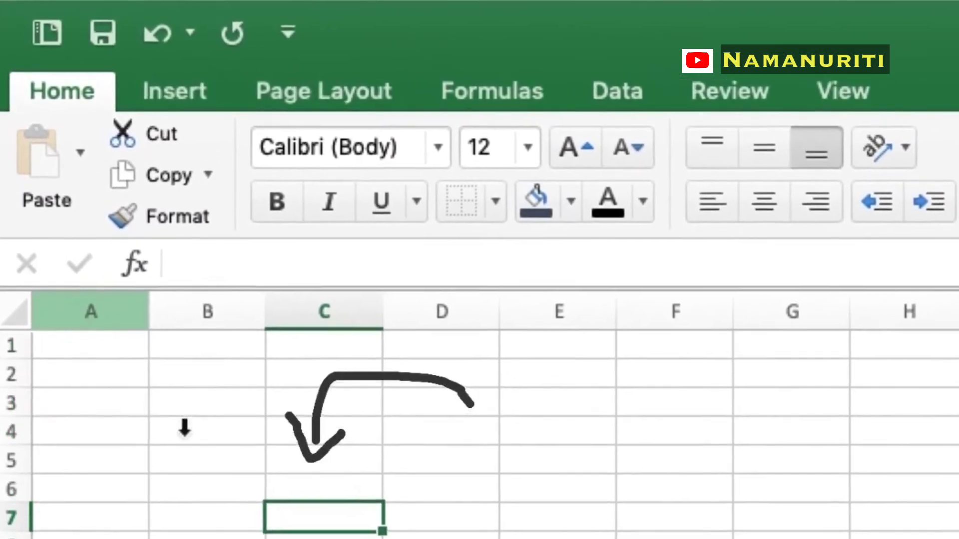
{"action": "left_click_drag", "start_coordinate": [185, 428], "coordinate": [59, 353]}
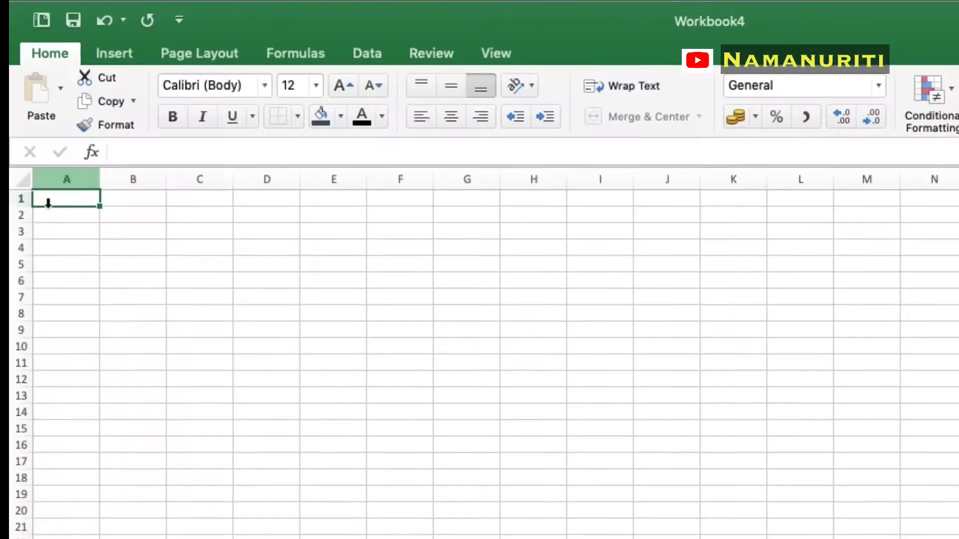
{"action": "left_click", "coordinate": [103, 357]}
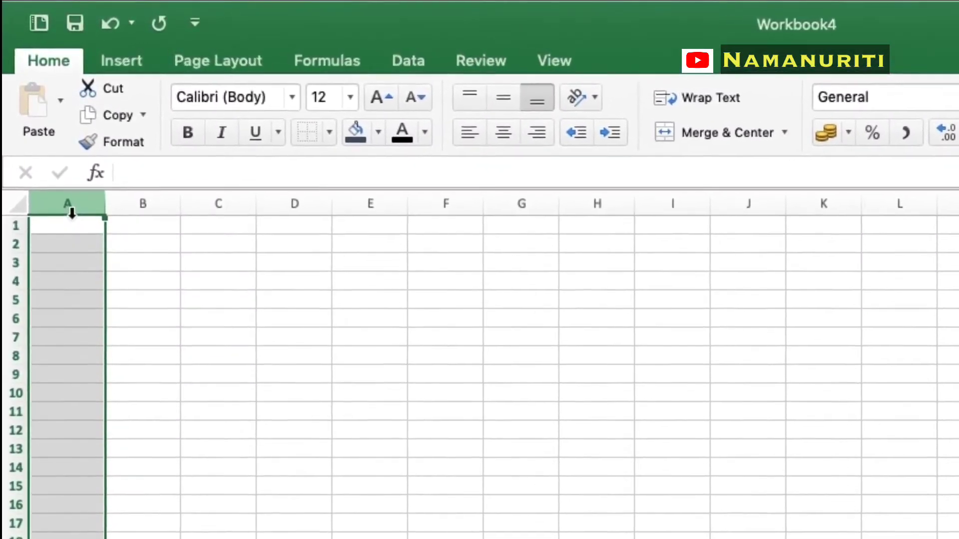
{"action": "left_click", "coordinate": [213, 434]}
{"action": "left_click", "coordinate": [101, 312]}
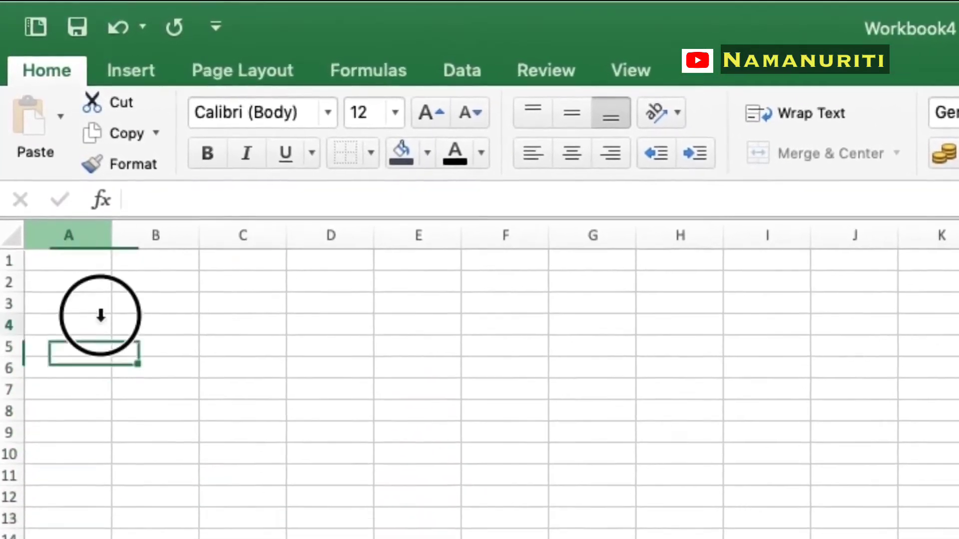
{"action": "left_click", "coordinate": [94, 226]}
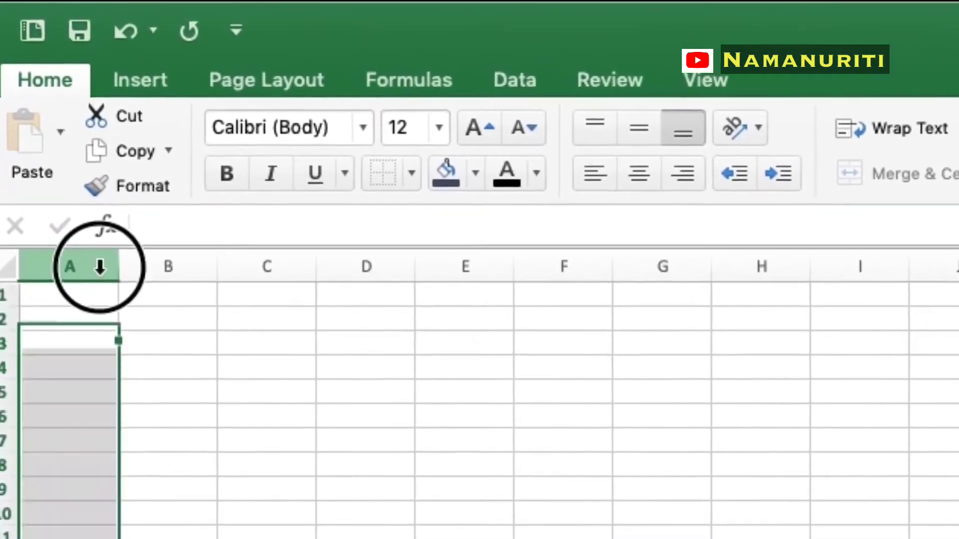
- Select the cells of row 4 from A4 across the visible columns, and clear the selection
{"action": "left_click", "coordinate": [100, 368]}
{"action": "key", "text": "shift+Right"}
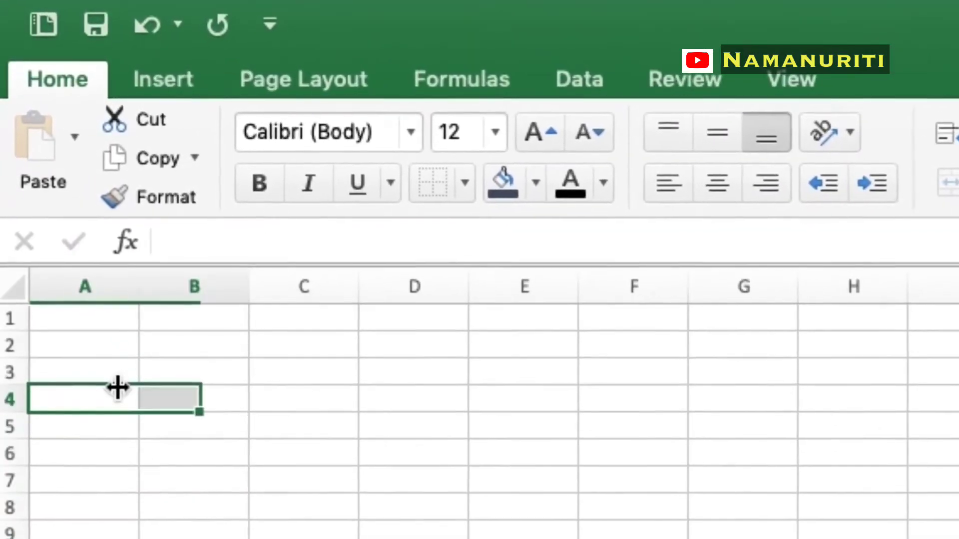
{"action": "key", "text": "shift+Right"}
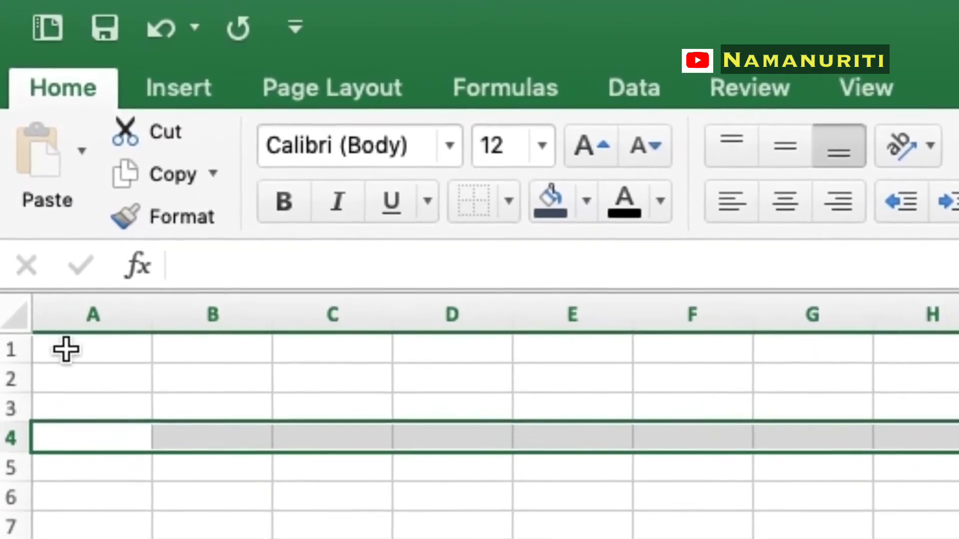
{"action": "left_click", "coordinate": [66, 350]}
{"action": "left_click", "coordinate": [305, 431]}
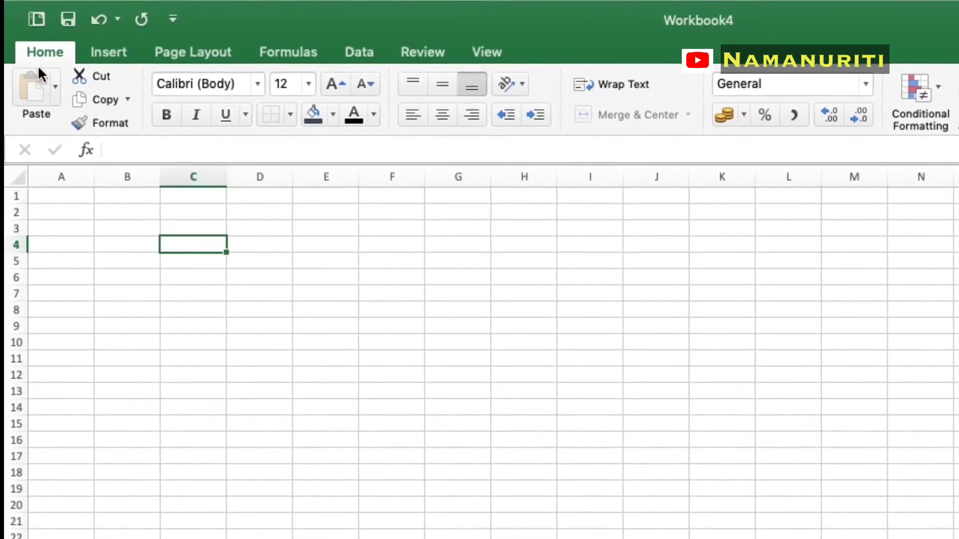
- Select column A, look through its rows down the sheet, and clear the selection
{"action": "left_click", "coordinate": [62, 182]}
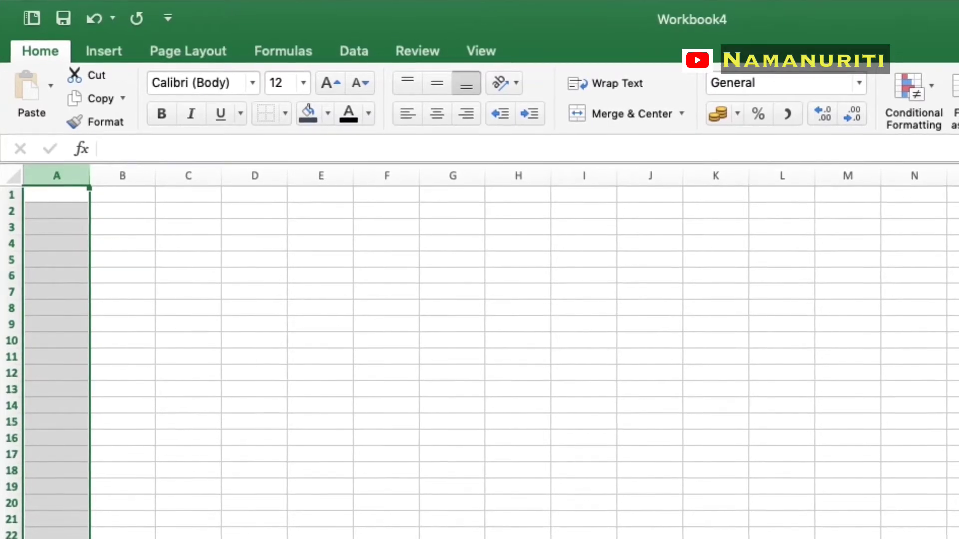
{"action": "scroll", "coordinate": [480, 349], "scroll_direction": "down", "scroll_amount": 20}
{"action": "scroll", "coordinate": [479, 349], "scroll_direction": "up", "scroll_amount": 20}
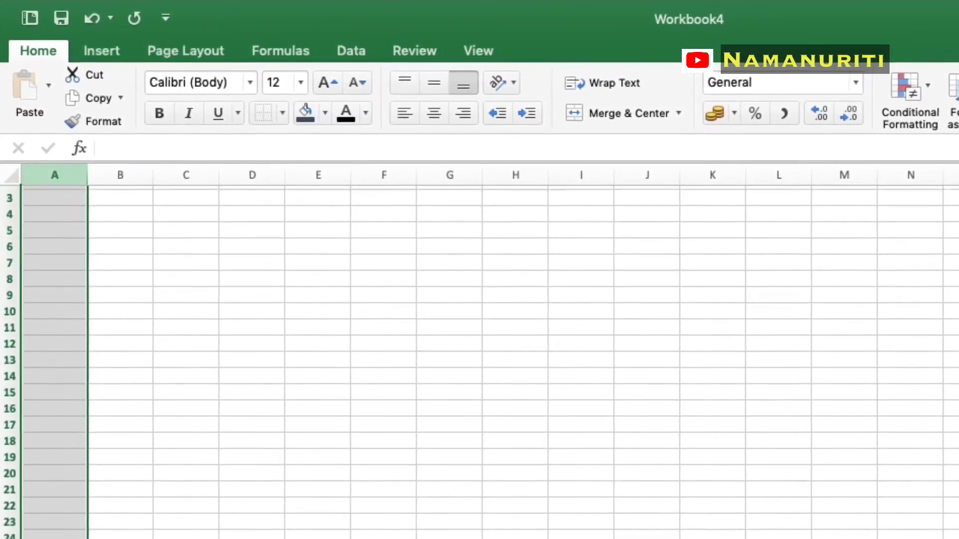
{"action": "scroll", "coordinate": [132, 285], "scroll_direction": "up", "scroll_amount": 1}
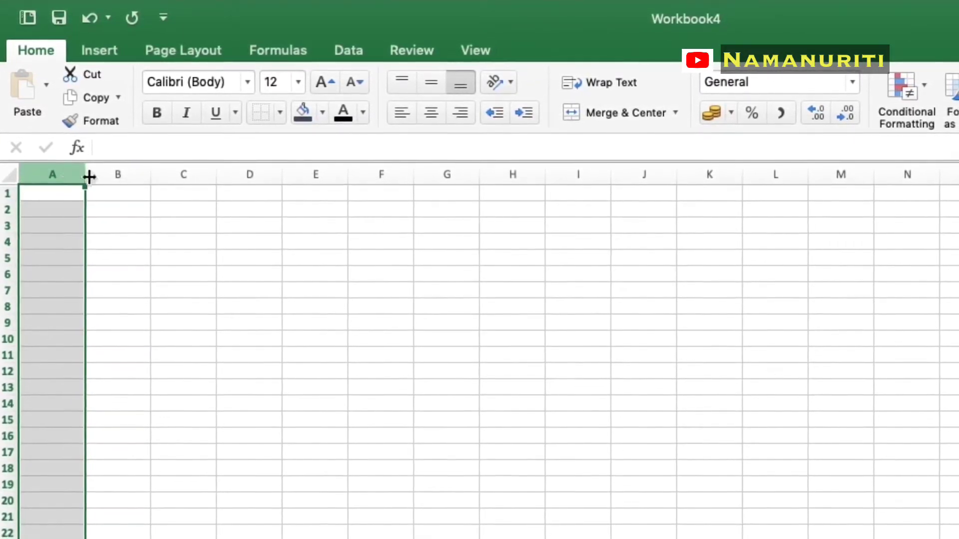
{"action": "left_click", "coordinate": [241, 286]}
- Apply the Number format to cell A2
{"action": "left_click", "coordinate": [86, 253]}
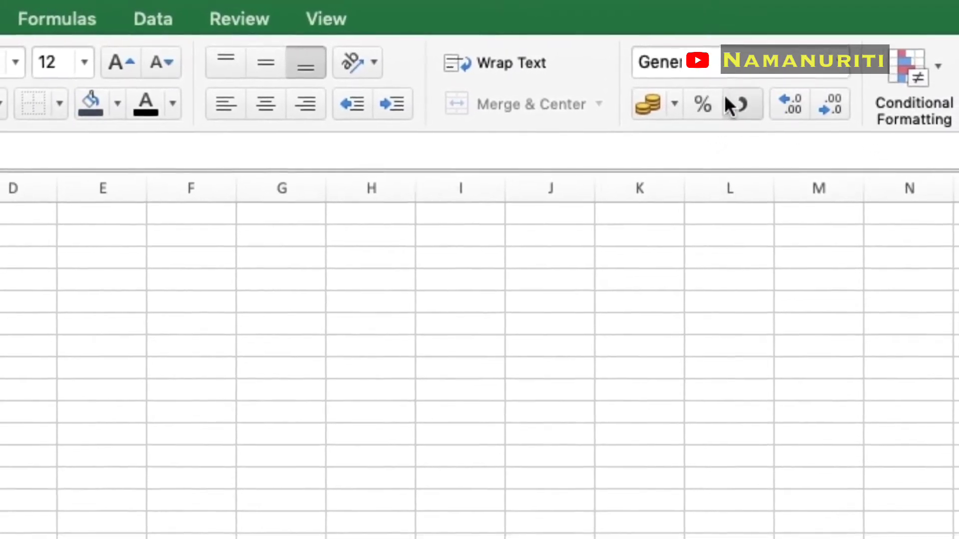
{"action": "left_click", "coordinate": [846, 62]}
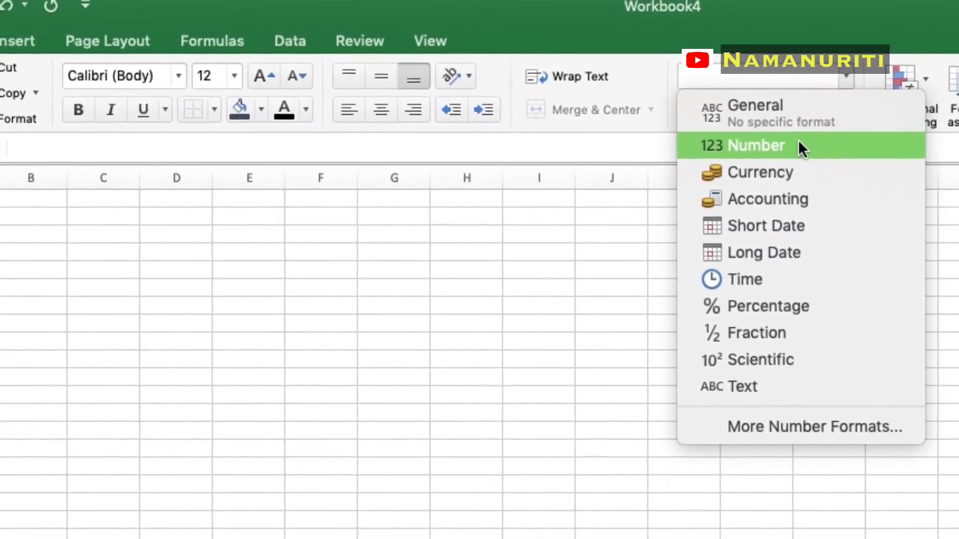
{"action": "left_click", "coordinate": [798, 145]}
{"action": "type", "text": "3gge3"}
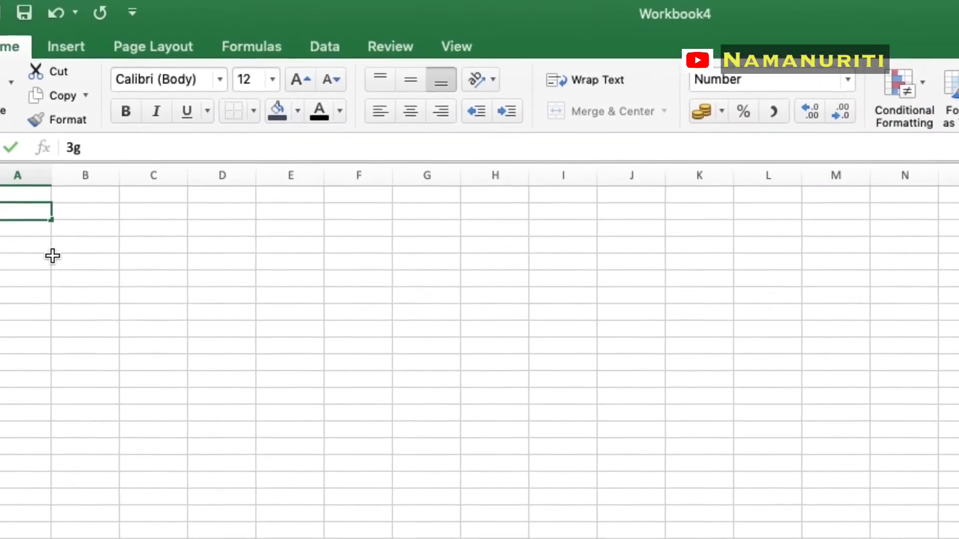
{"action": "key", "text": "BackSpace"}
{"action": "key", "text": "BackSpace"}
{"action": "key", "text": "BackSpace"}
{"action": "key", "text": "BackSpace"}
{"action": "key", "text": "BackSpace"}
- Enter the value 234665 in cell A2
{"action": "type", "text": "234"}
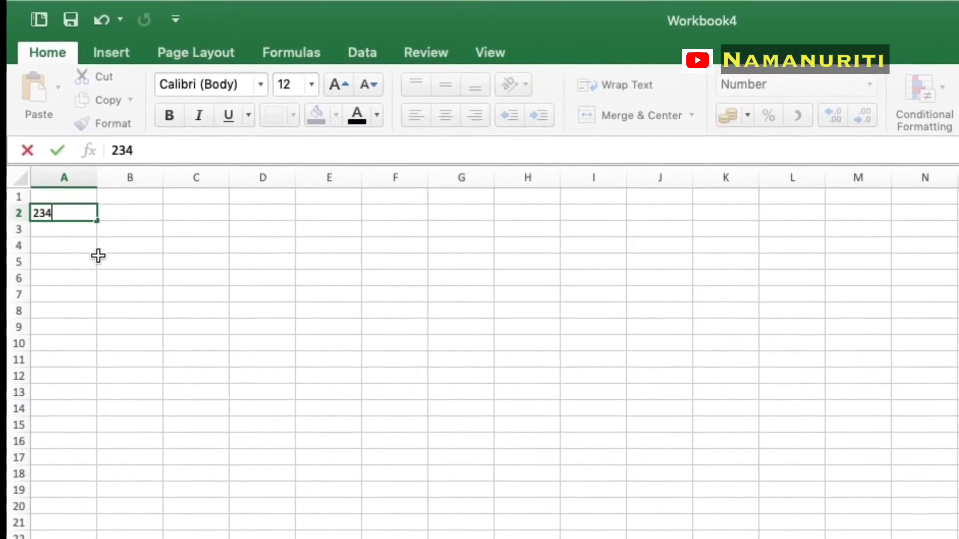
{"action": "type", "text": "665"}
{"action": "key", "text": "Return"}
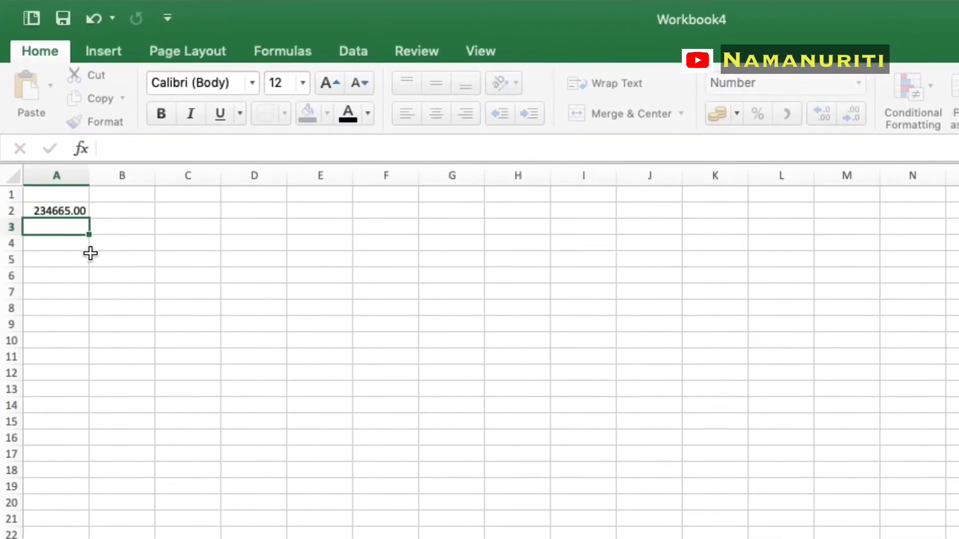
- Increase the number format of cell A2 to three decimal places
{"action": "key", "text": "Up"}
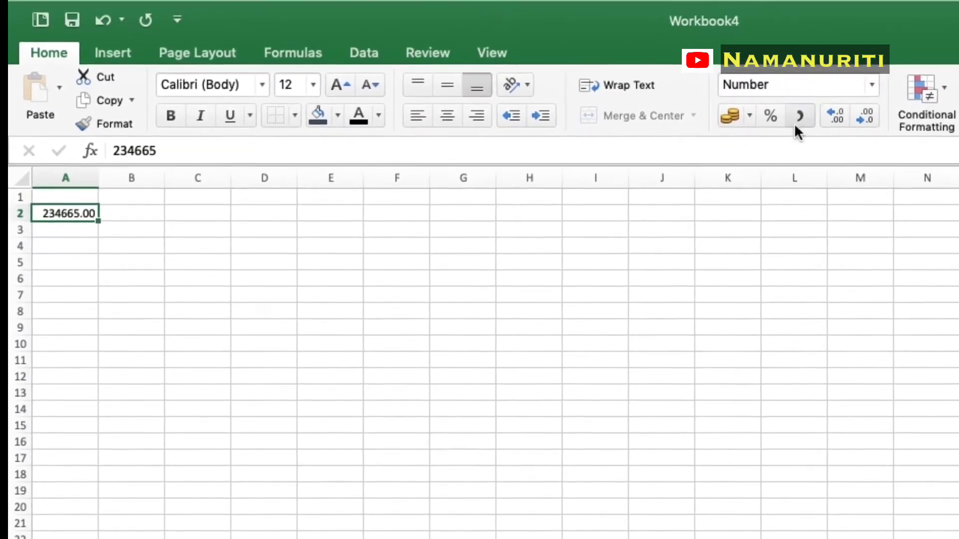
{"action": "left_click", "coordinate": [837, 116]}
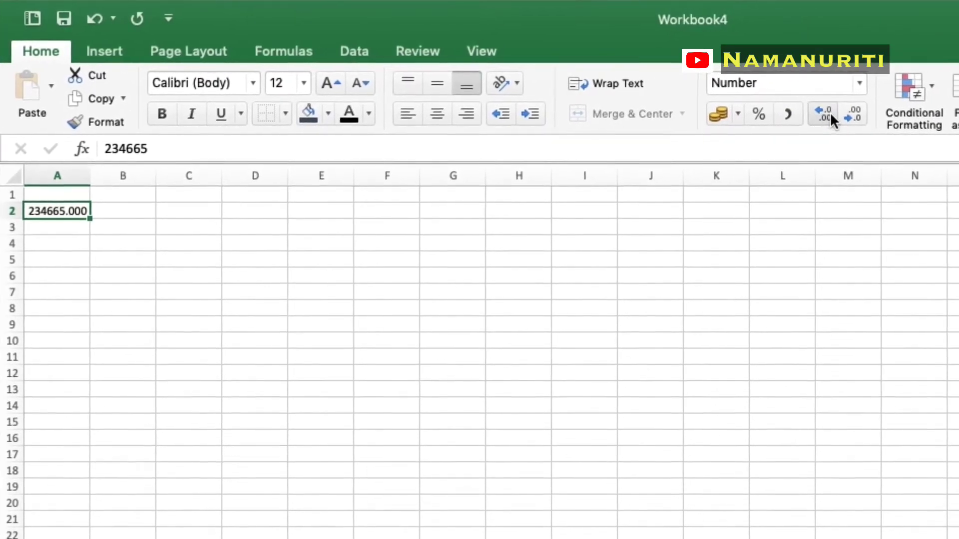
- Increase the decimal places shown in cell A2 and reduce them again to one
{"action": "left_click", "coordinate": [824, 112]}
{"action": "left_click", "coordinate": [822, 110]}
{"action": "left_click", "coordinate": [821, 110]}
{"action": "left_click", "coordinate": [821, 110]}
{"action": "left_click", "coordinate": [821, 110]}
{"action": "left_click", "coordinate": [867, 117]}
{"action": "left_click", "coordinate": [867, 117]}
{"action": "left_click", "coordinate": [867, 116]}
{"action": "left_click", "coordinate": [865, 116]}
{"action": "left_click", "coordinate": [865, 116]}
{"action": "left_click", "coordinate": [864, 116]}
{"action": "left_click", "coordinate": [863, 116]}
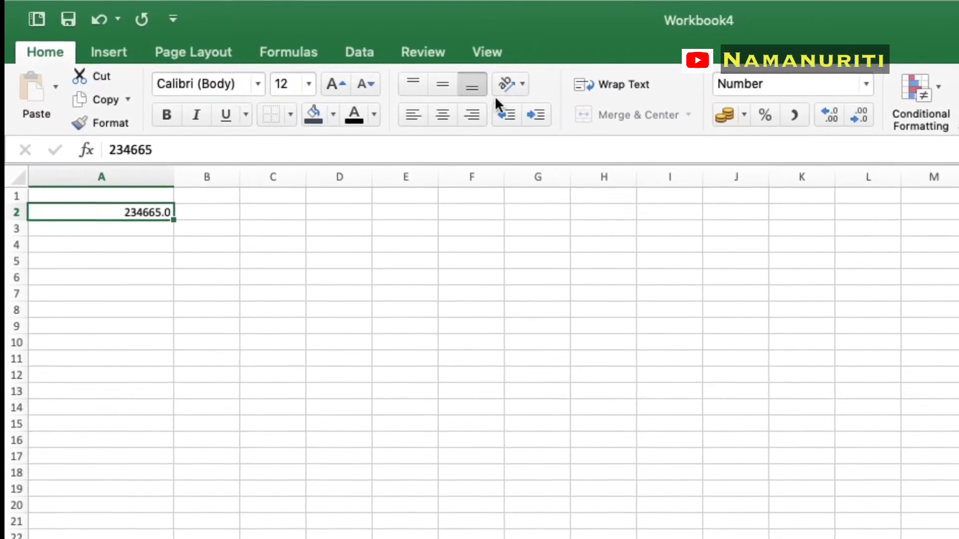
{"action": "left_click", "coordinate": [861, 117]}
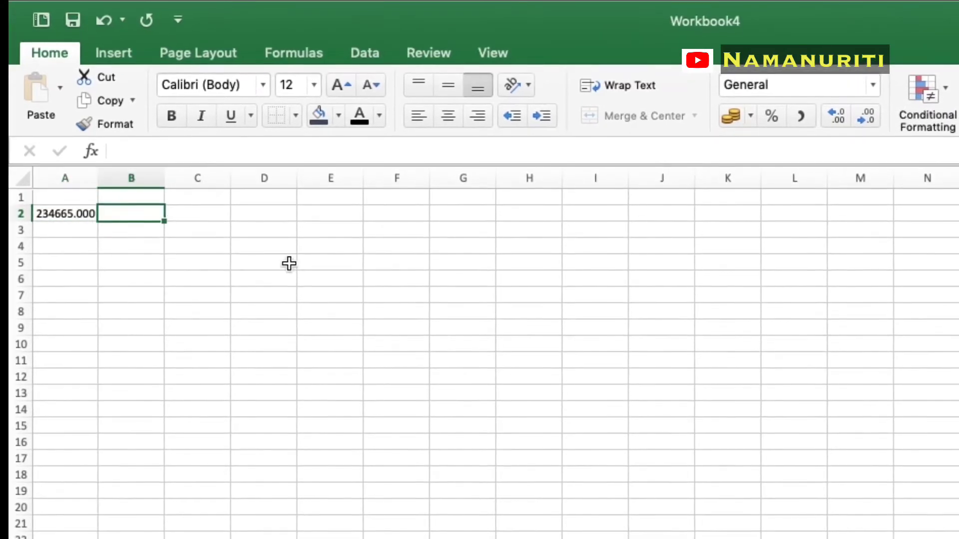
- Apply the Currency format to cell B2 and open its additional accounting format options
{"action": "left_click", "coordinate": [872, 85]}
{"action": "left_click", "coordinate": [841, 182]}
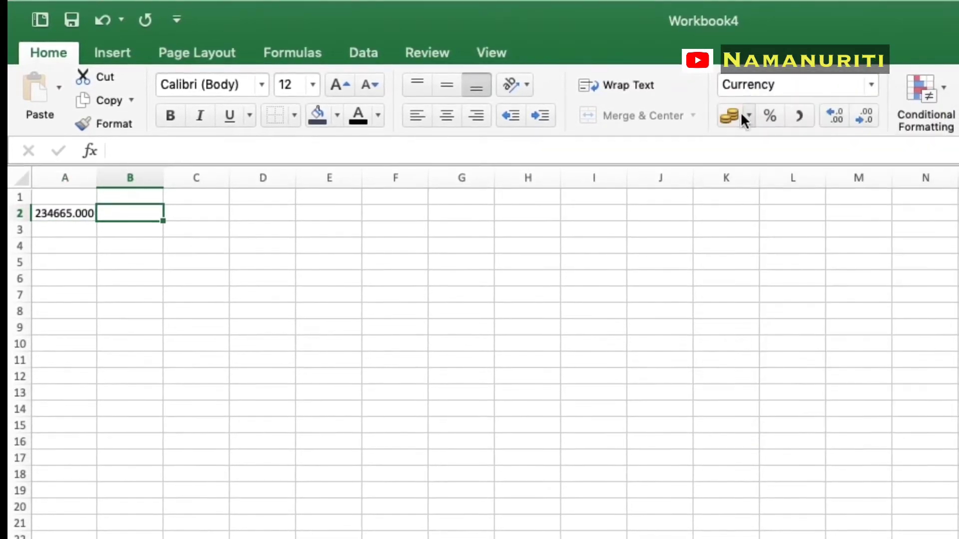
{"action": "left_click", "coordinate": [749, 115]}
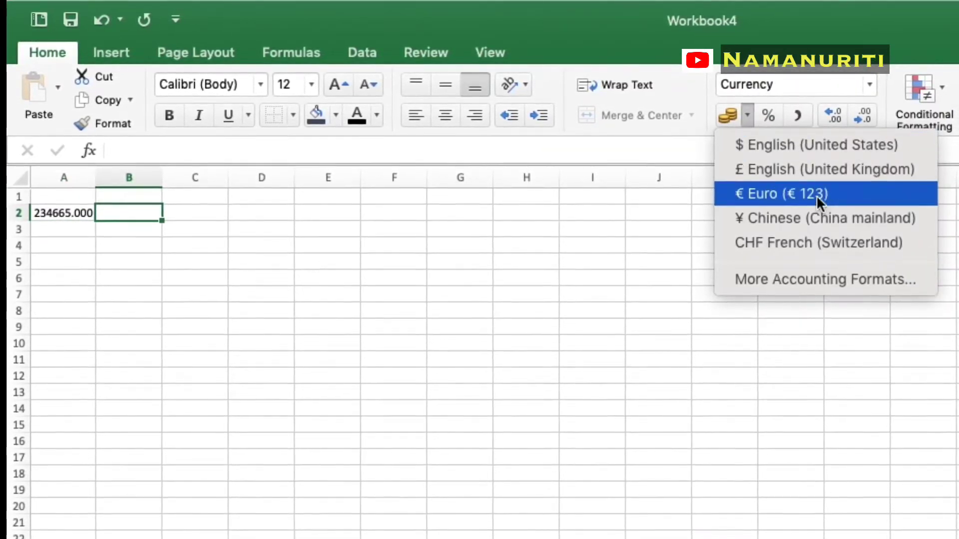
{"action": "left_click", "coordinate": [824, 285]}
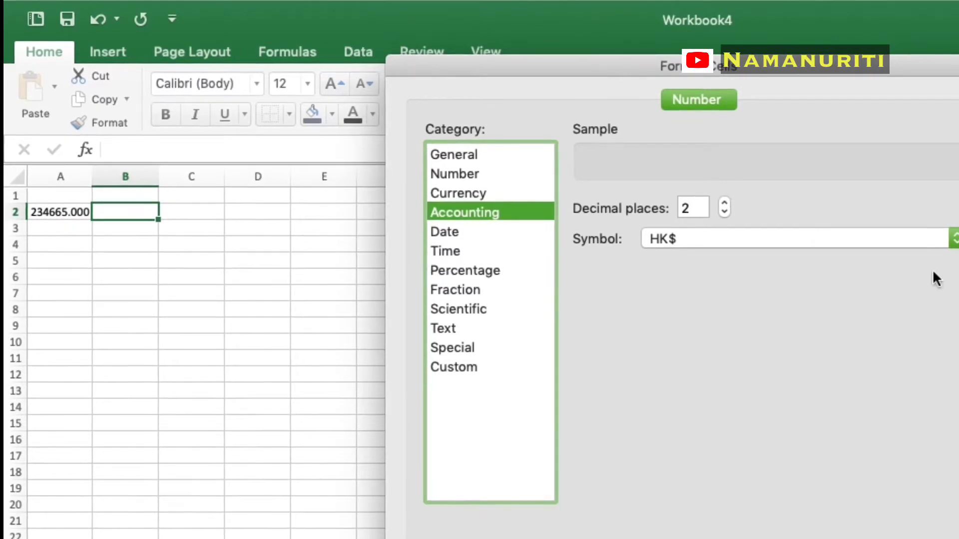
- Set the accounting format's currency symbol to ₹ English (India)
{"action": "left_click", "coordinate": [938, 239]}
{"action": "scroll", "coordinate": [760, 407], "scroll_direction": "down", "scroll_amount": 5}
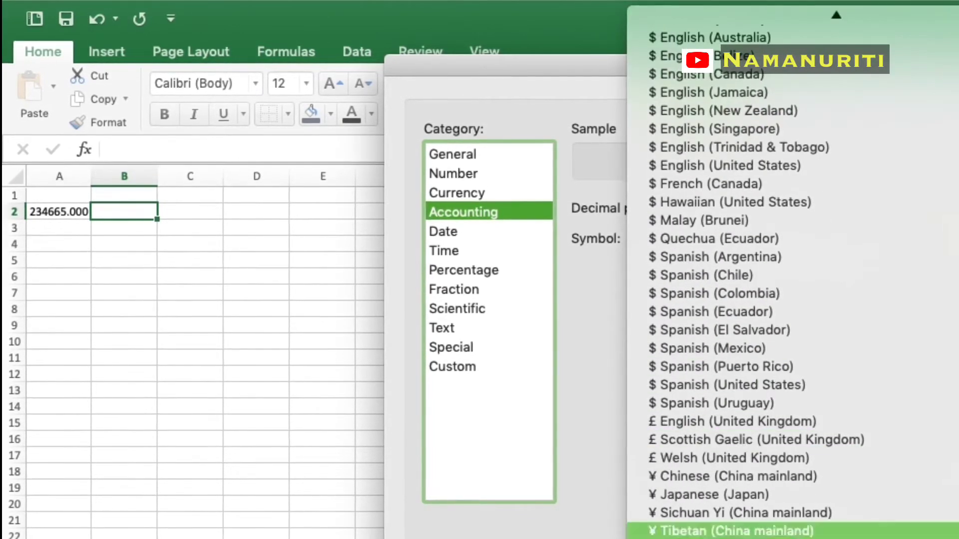
{"action": "scroll", "coordinate": [675, 493], "scroll_direction": "down", "scroll_amount": 2}
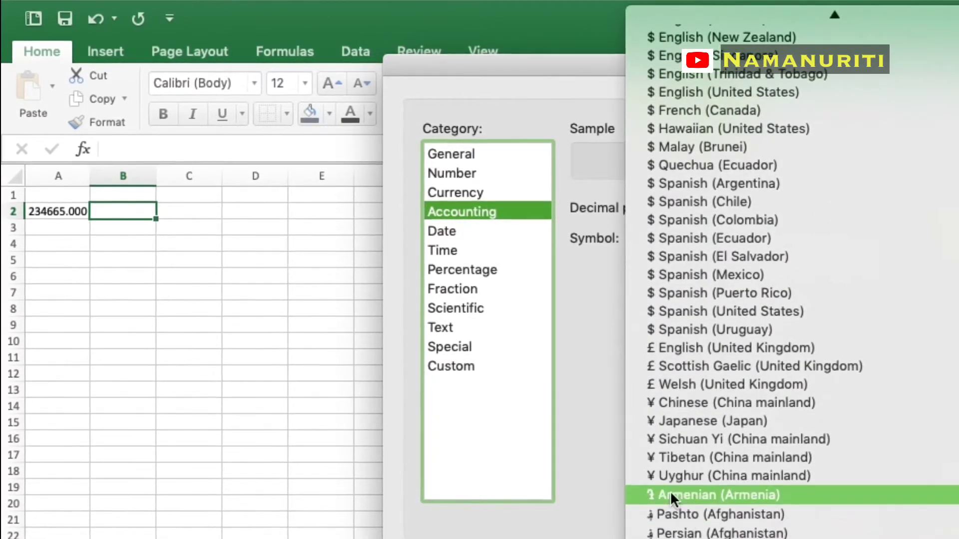
{"action": "scroll", "coordinate": [669, 490], "scroll_direction": "down", "scroll_amount": 20}
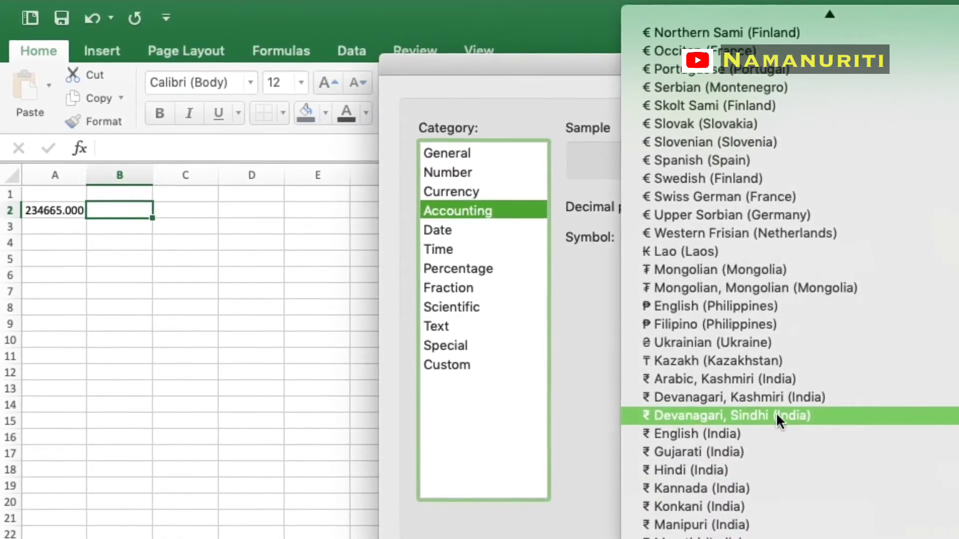
{"action": "scroll", "coordinate": [822, 486], "scroll_direction": "down", "scroll_amount": 10}
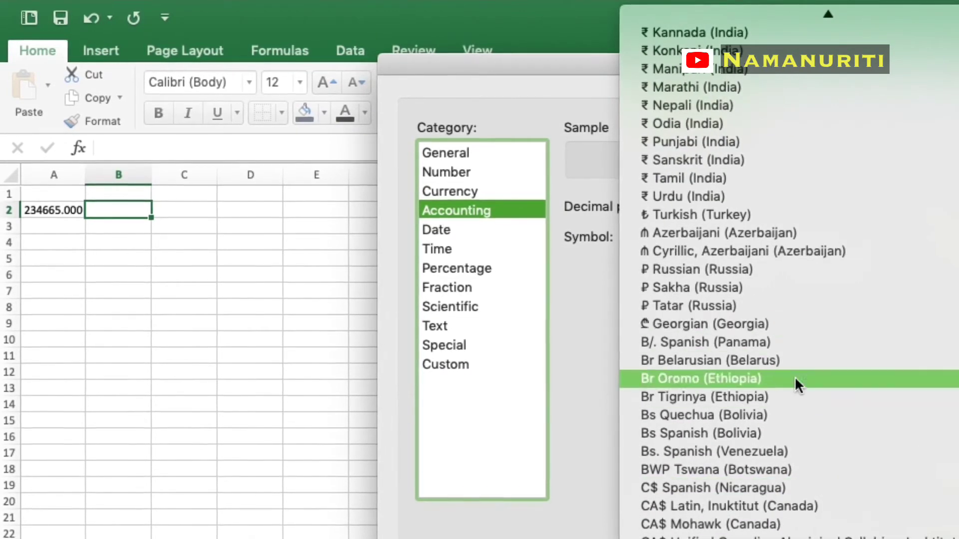
{"action": "scroll", "coordinate": [786, 360], "scroll_direction": "up", "scroll_amount": 10}
{"action": "scroll", "coordinate": [805, 404], "scroll_direction": "down", "scroll_amount": 4}
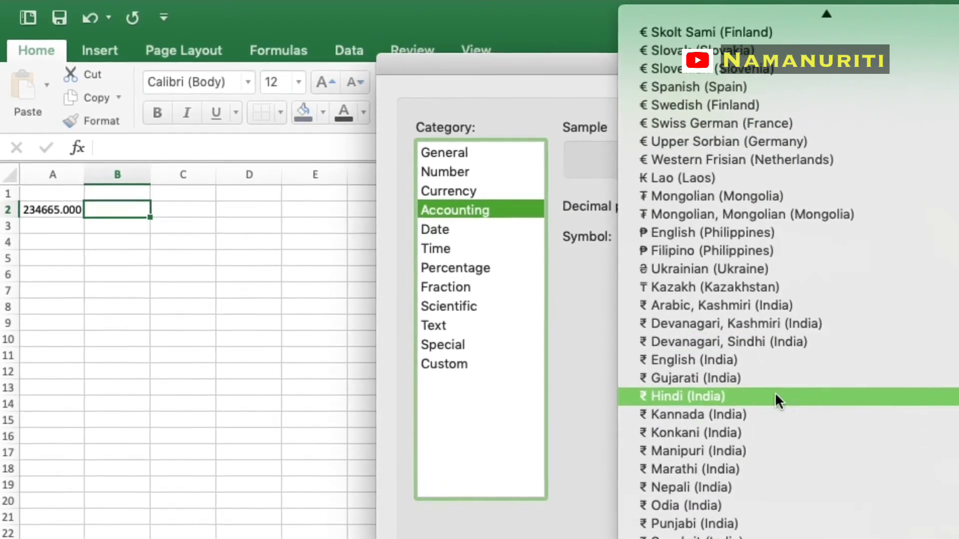
{"action": "left_click", "coordinate": [764, 358]}
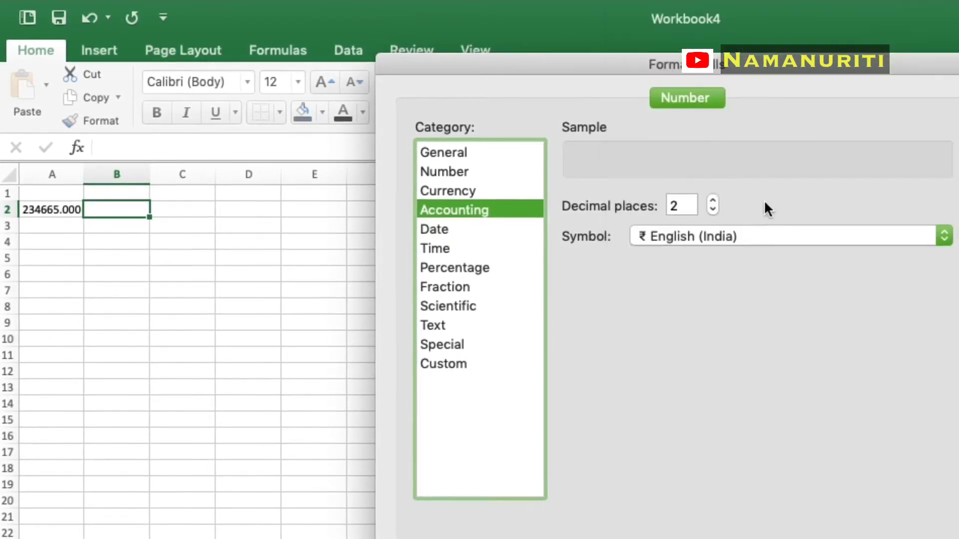
- Set the accounting format to 2 decimal places and apply it to cell B2
{"action": "left_click", "coordinate": [711, 201]}
{"action": "left_click", "coordinate": [711, 201]}
{"action": "left_click", "coordinate": [711, 200]}
{"action": "left_click", "coordinate": [711, 200]}
{"action": "left_click", "coordinate": [711, 209]}
{"action": "left_click", "coordinate": [711, 209]}
{"action": "left_click", "coordinate": [711, 209]}
{"action": "left_click", "coordinate": [711, 209]}
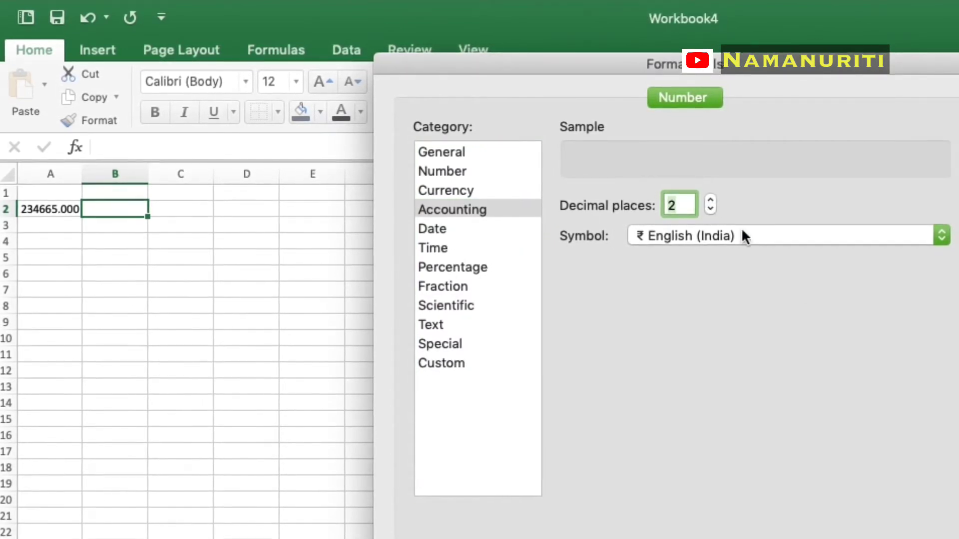
{"action": "key", "text": "Return"}
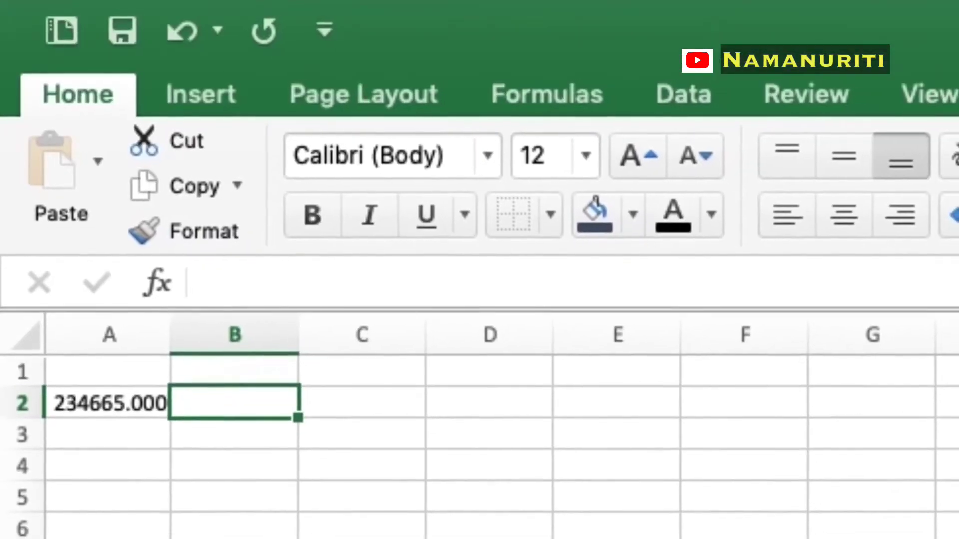
- Enter the amount 123234 in cell B2
{"action": "type", "text": "1234"}
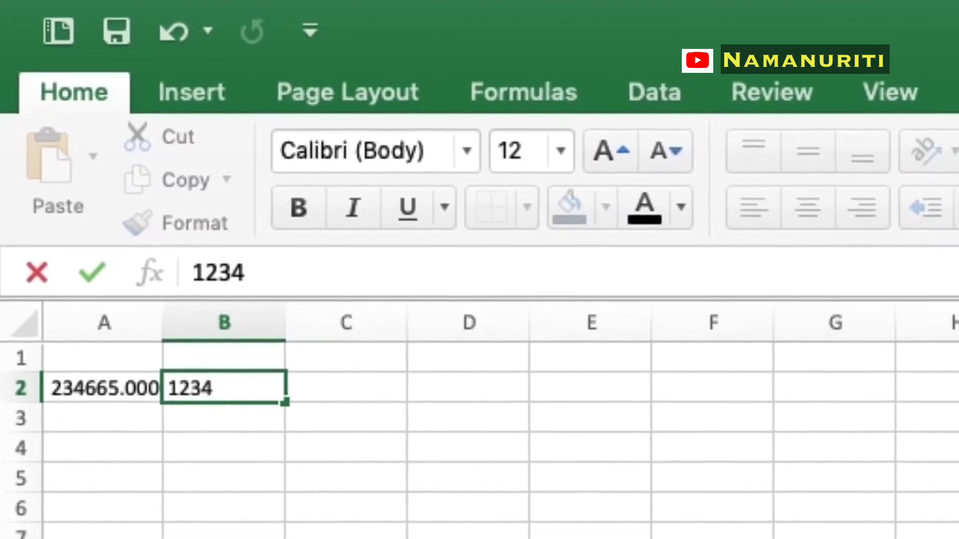
{"action": "key", "text": "Return"}
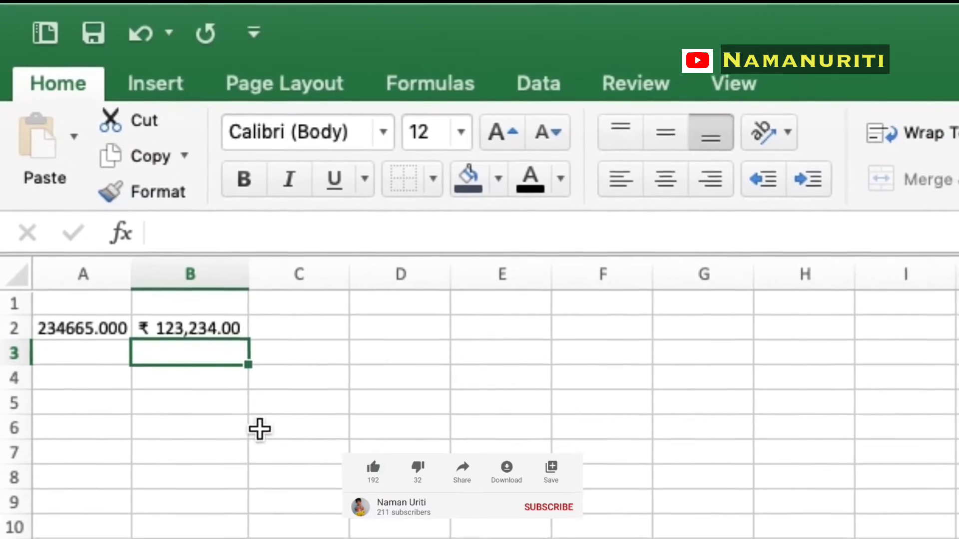
- Enter 1 in cell A5 and 2 in cell A6
{"action": "key", "text": "Down"}
{"action": "key", "text": "Down"}
{"action": "key", "text": "Down"}
{"action": "key", "text": "Left"}
{"action": "key", "text": "Left"}
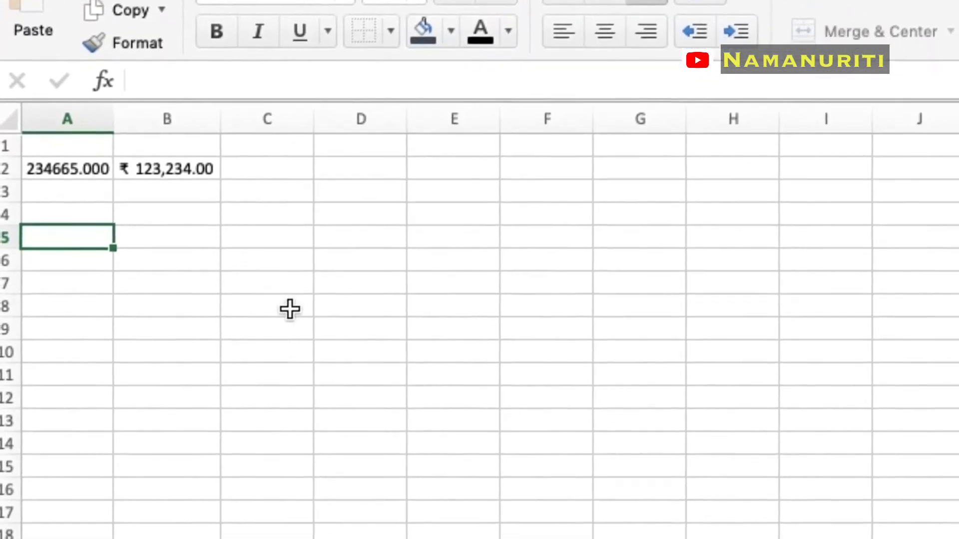
{"action": "type", "text": "12"}
{"action": "key", "text": "BackSpace"}
{"action": "key", "text": "Return"}
{"action": "type", "text": "23"}
{"action": "key", "text": "BackSpace"}
{"action": "key", "text": "Return"}
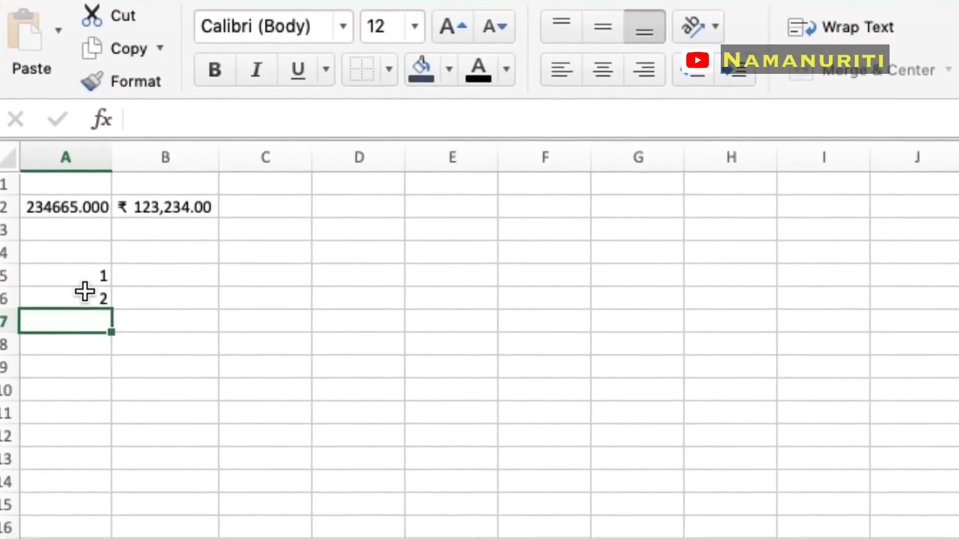
- Extend the number series from cells A5:A6 down to cell A14 and clear the selection
{"action": "left_click", "coordinate": [101, 281]}
{"action": "key", "text": "shift+Down"}
{"action": "key", "text": "shift+Down"}
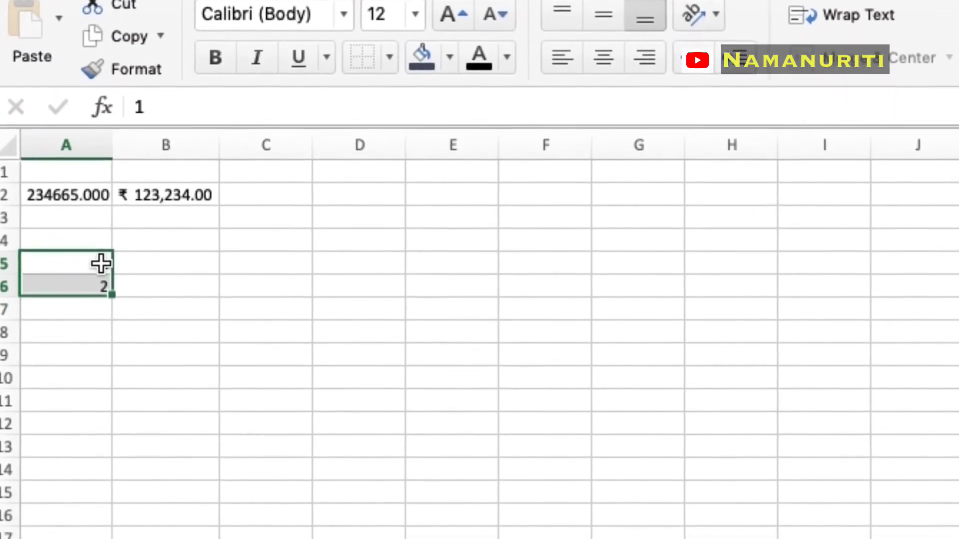
{"action": "key", "text": "shift+Up"}
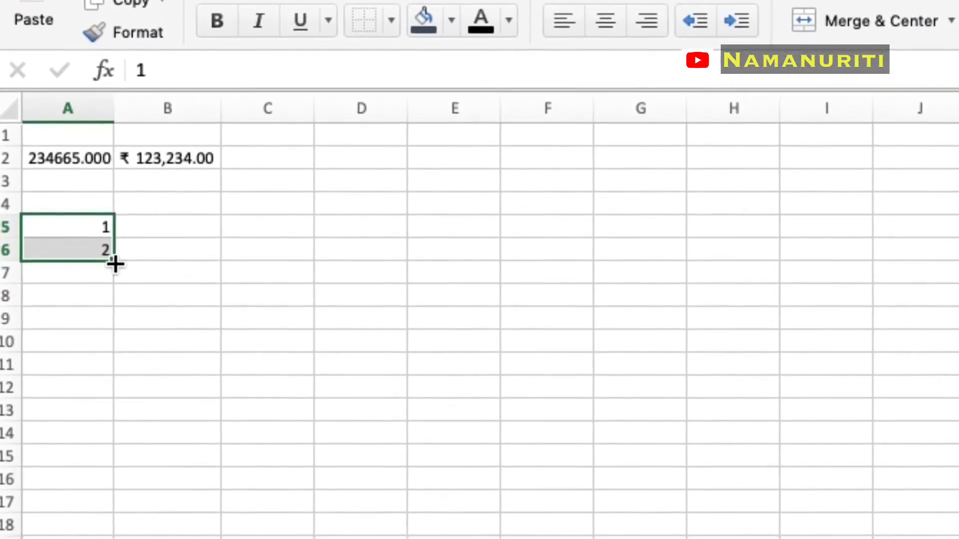
{"action": "left_click_drag", "start_coordinate": [115, 254], "coordinate": [103, 538]}
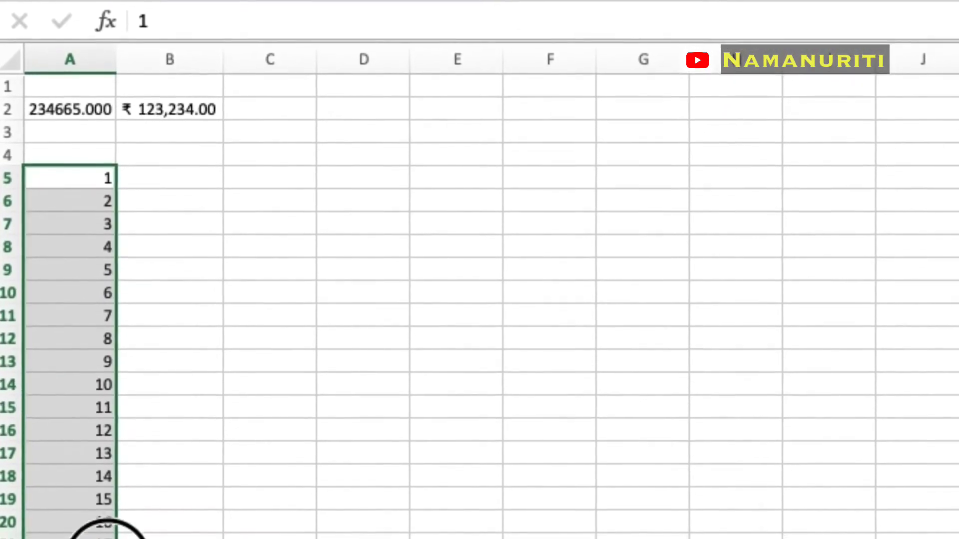
{"action": "left_click_drag", "start_coordinate": [95, 484], "coordinate": [102, 390]}
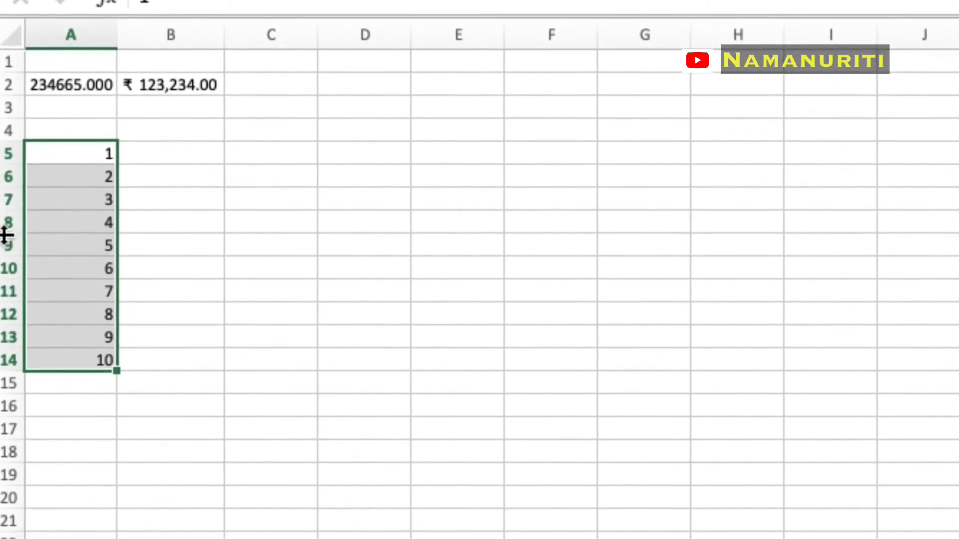
{"action": "left_click", "coordinate": [218, 221]}
{"action": "left_click", "coordinate": [70, 173]}
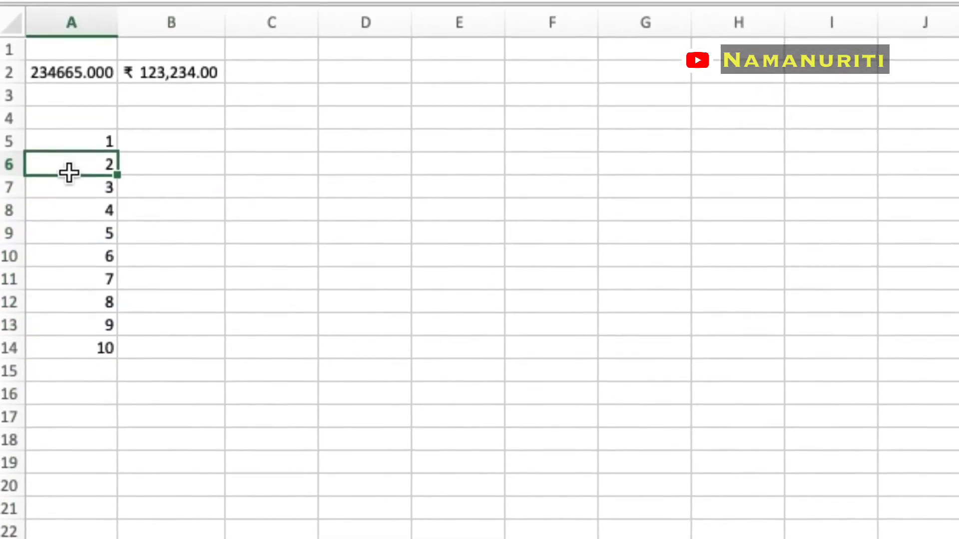
{"action": "left_click_drag", "start_coordinate": [79, 162], "coordinate": [95, 144]}
- Enter 10 and 20 in cells C5 and C6 and fill the series down column C
{"action": "left_click", "coordinate": [260, 135]}
{"action": "type", "text": "10"}
{"action": "key", "text": "Return"}
{"action": "type", "text": "20"}
{"action": "left_click", "coordinate": [260, 136]}
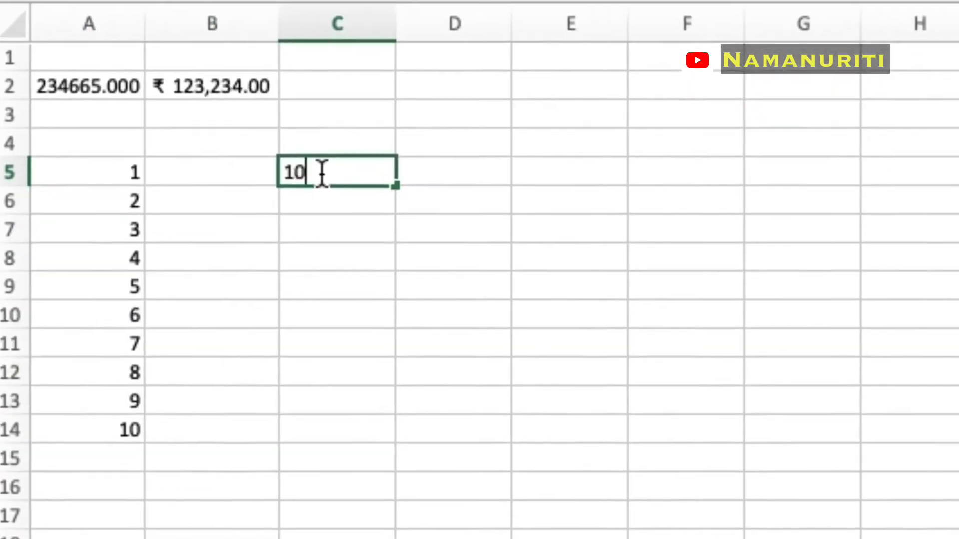
{"action": "key", "text": "shift+Down"}
{"action": "left_click_drag", "start_coordinate": [366, 202], "coordinate": [349, 538]}
{"action": "left_click", "coordinate": [480, 161]}
- Enter 11 and 22 in cells F5 and F6 and try to extend the series down column F
{"action": "left_click", "coordinate": [593, 142]}
{"action": "type", "text": "11"}
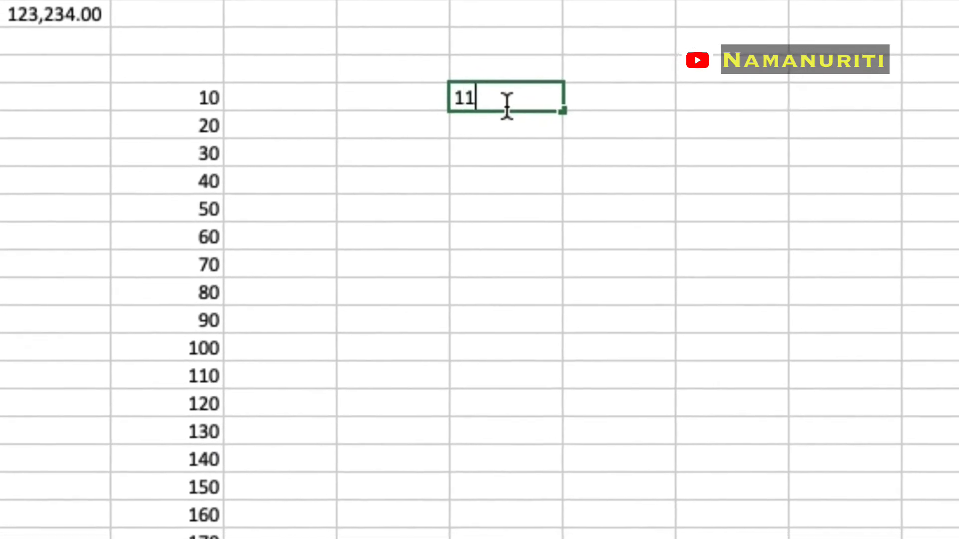
{"action": "key", "text": "Return"}
{"action": "type", "text": "22"}
{"action": "key", "text": "Return"}
{"action": "left_click_drag", "start_coordinate": [499, 91], "coordinate": [528, 108]}
{"action": "left_click_drag", "start_coordinate": [474, 92], "coordinate": [469, 418]}
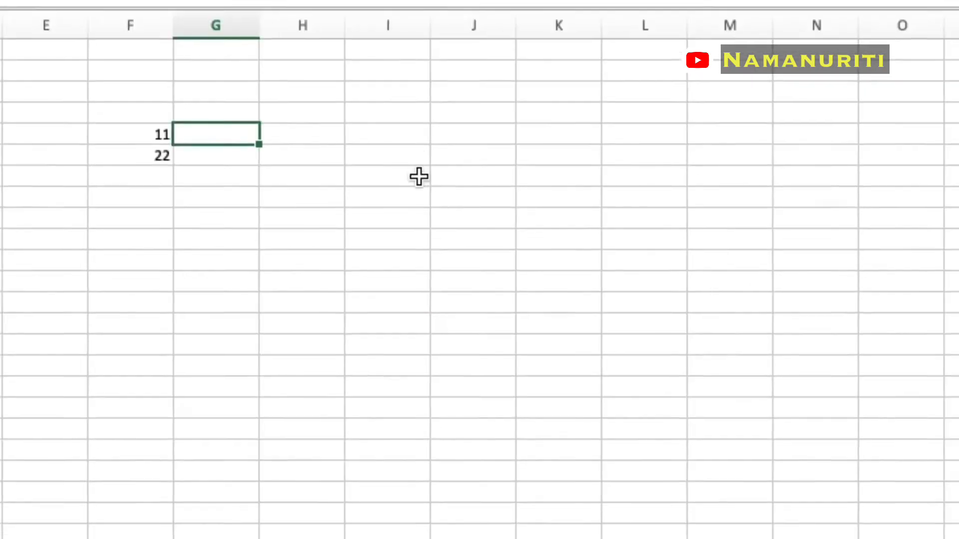
- Enter 12 and 24 in cells I6 and I7 and fill the series down column I
{"action": "left_click", "coordinate": [377, 148]}
{"action": "type", "text": "12"}
{"action": "key", "text": "Return"}
{"action": "type", "text": "24"}
{"action": "key", "text": "Return"}
{"action": "left_click_drag", "start_coordinate": [391, 135], "coordinate": [476, 519]}
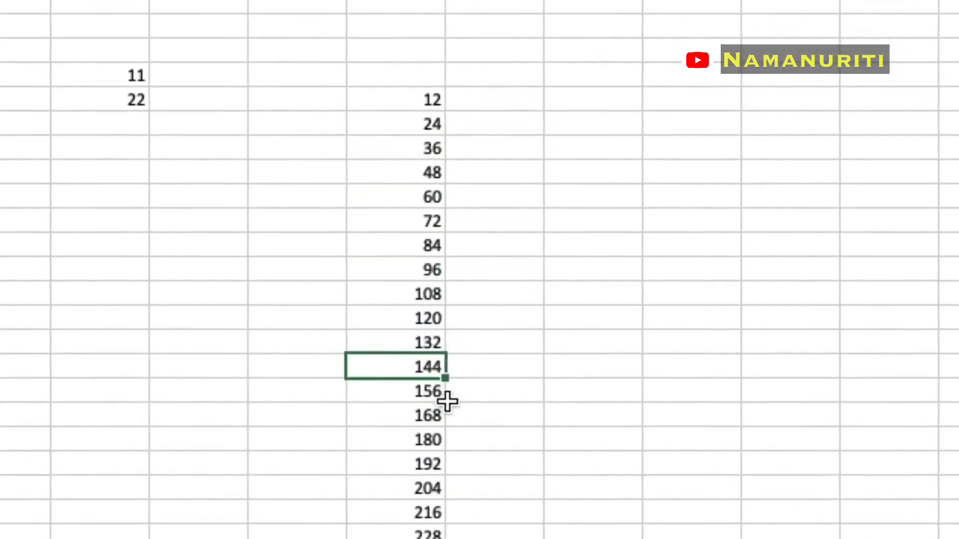
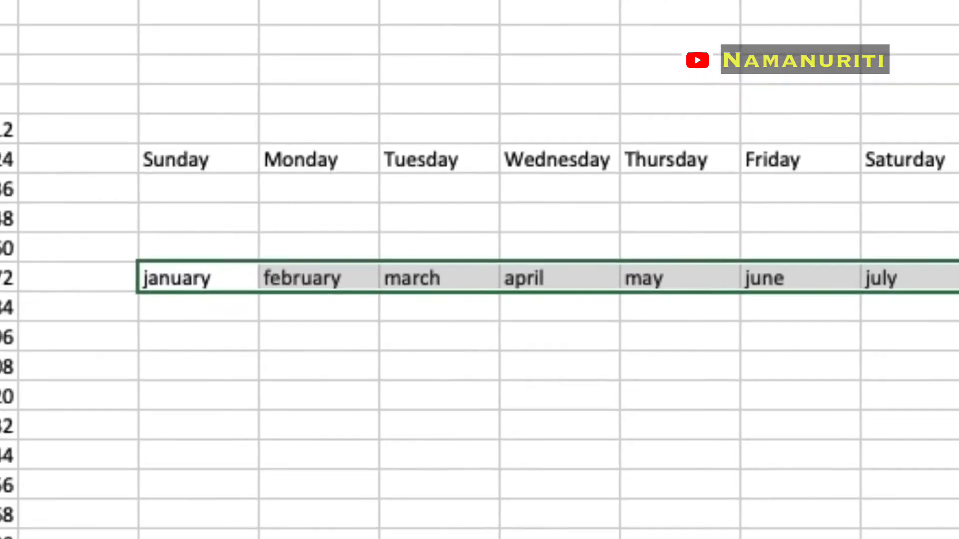
{"action": "left_click", "coordinate": [713, 305]}
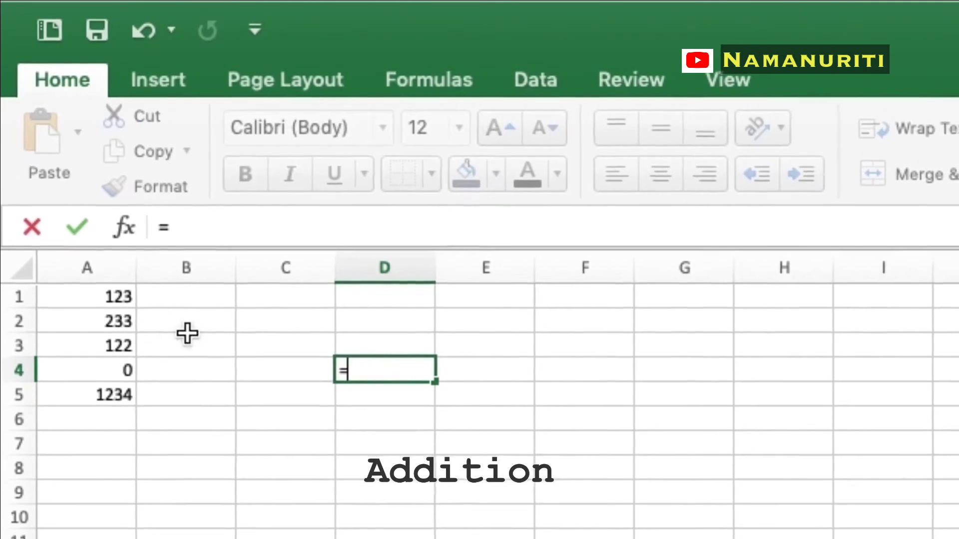
- Add the column A values in cell D4 with the formula =A1+A2+A3+A4+A5 and widen column D
{"action": "left_click", "coordinate": [107, 315]}
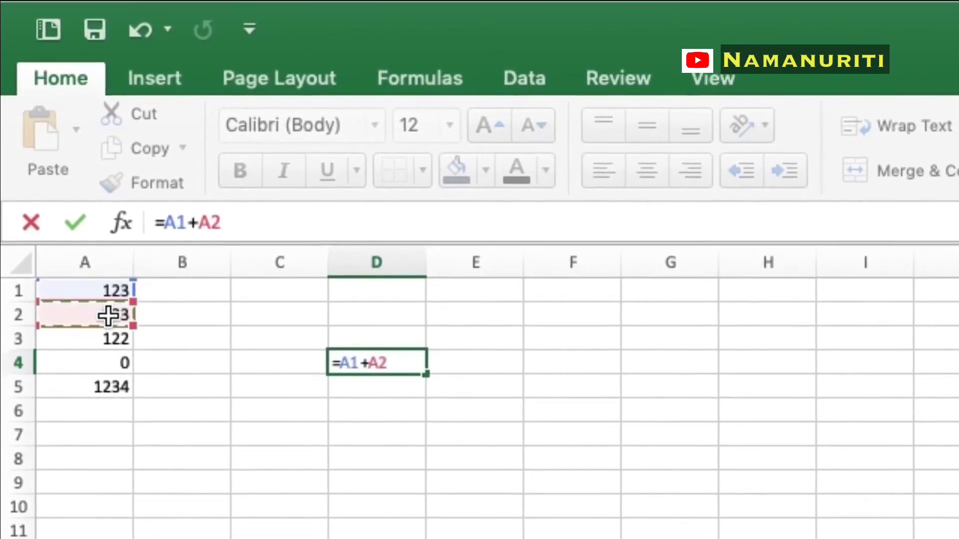
{"action": "type", "text": "+"}
{"action": "left_click", "coordinate": [103, 341]}
{"action": "type", "text": "+"}
{"action": "left_click", "coordinate": [99, 360]}
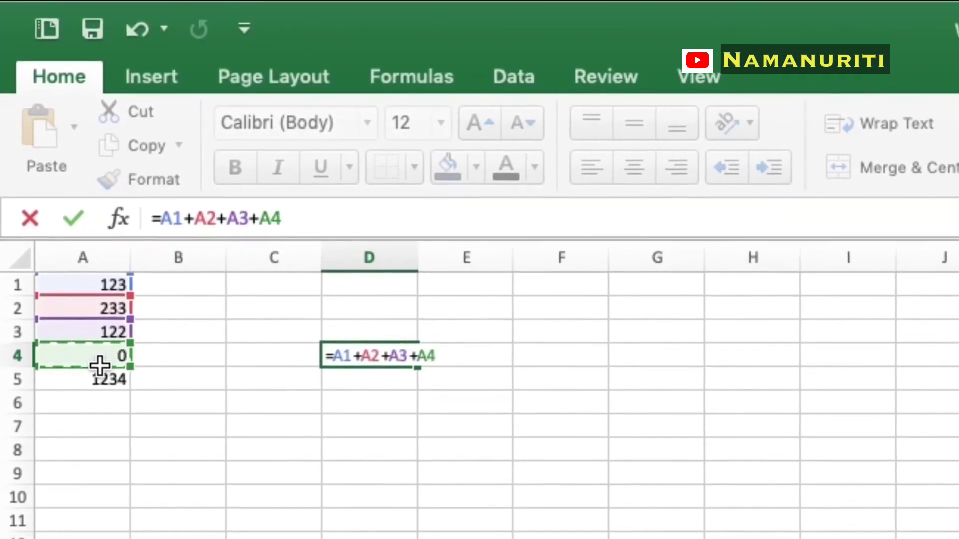
{"action": "type", "text": "+"}
{"action": "left_click", "coordinate": [96, 379]}
{"action": "type", "text": "+"}
{"action": "key", "text": "BackSpace"}
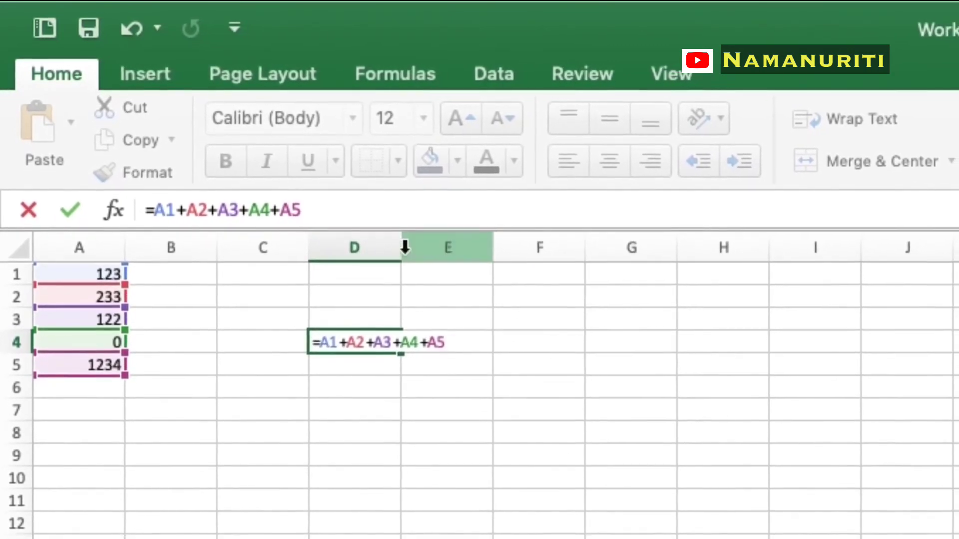
{"action": "key", "text": "Return"}
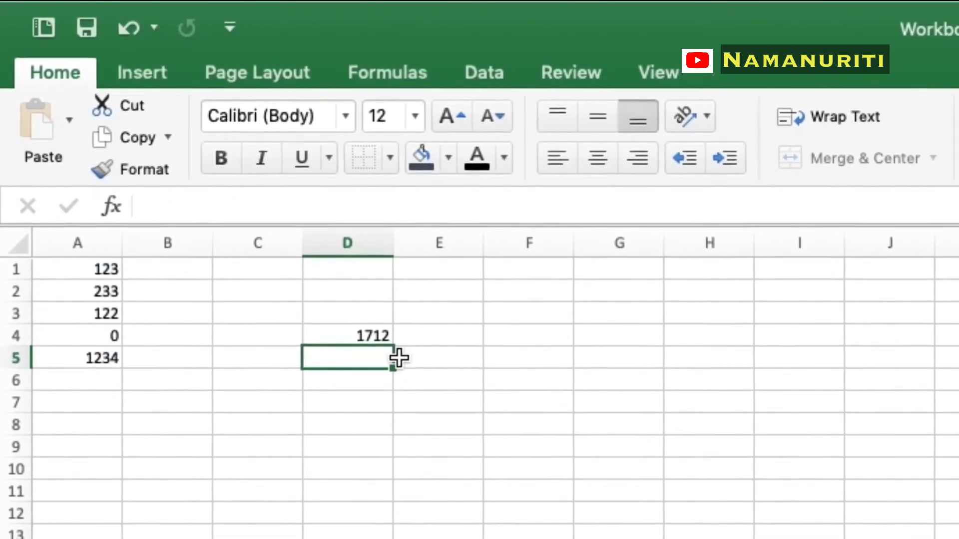
{"action": "left_click_drag", "start_coordinate": [395, 244], "coordinate": [483, 244]}
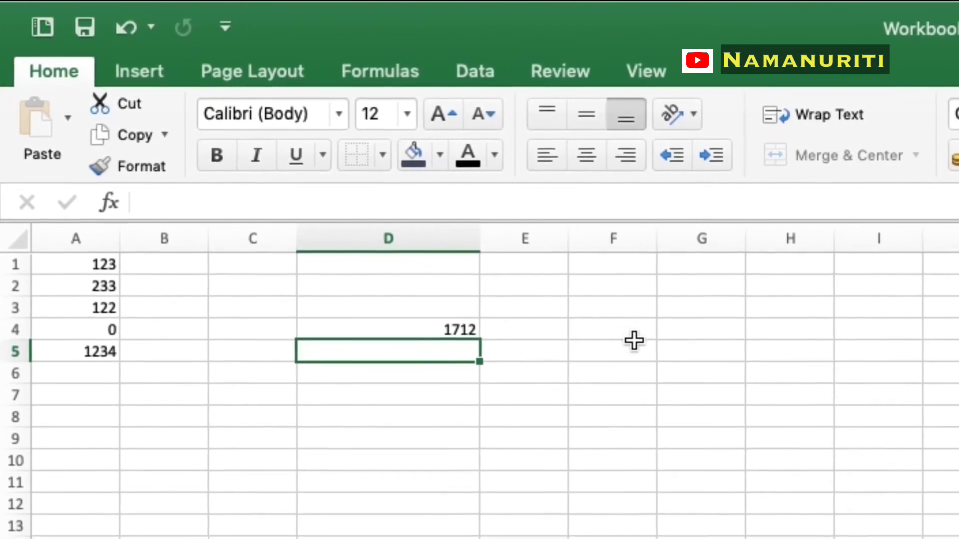
- Start a SUM function in cell F4
{"action": "left_click", "coordinate": [625, 332]}
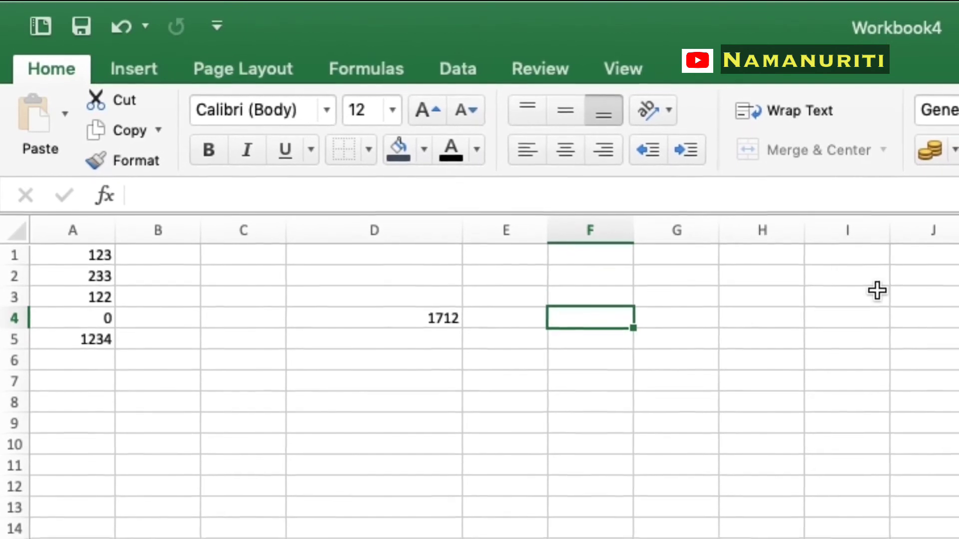
{"action": "type", "text": "=s"}
{"action": "scroll", "coordinate": [717, 533], "scroll_direction": "down", "scroll_amount": 3}
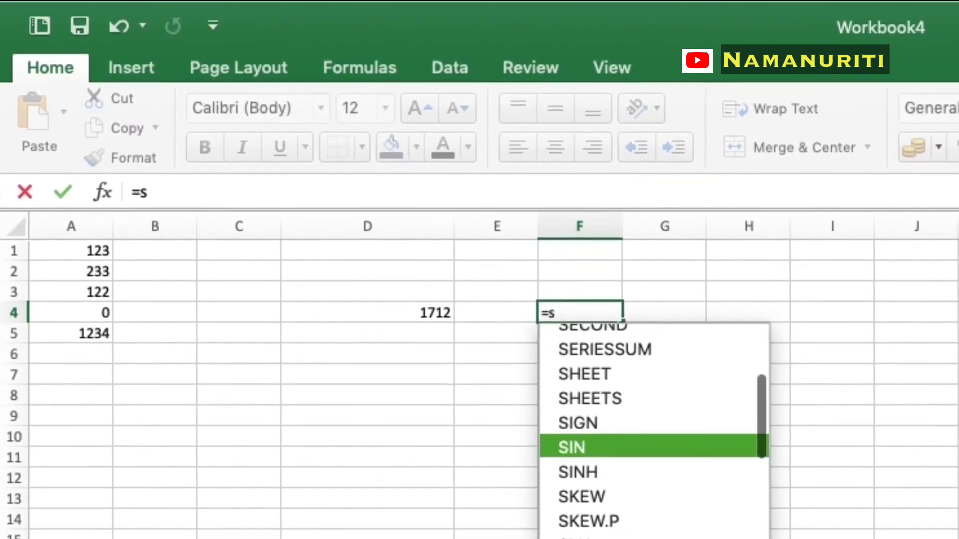
{"action": "scroll", "coordinate": [616, 372], "scroll_direction": "up", "scroll_amount": 3}
{"action": "double_click", "coordinate": [614, 365]}
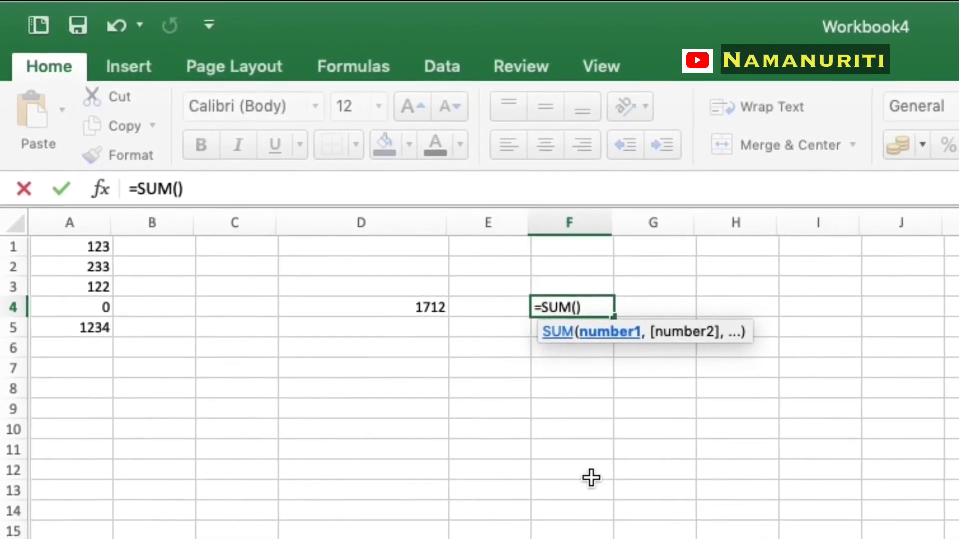
{"action": "left_click", "coordinate": [93, 248]}
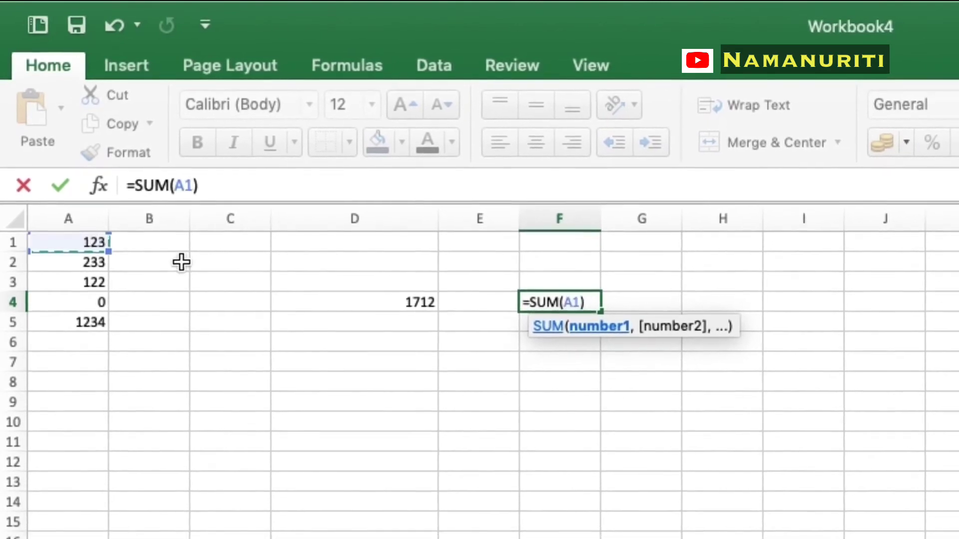
{"action": "left_click", "coordinate": [90, 259]}
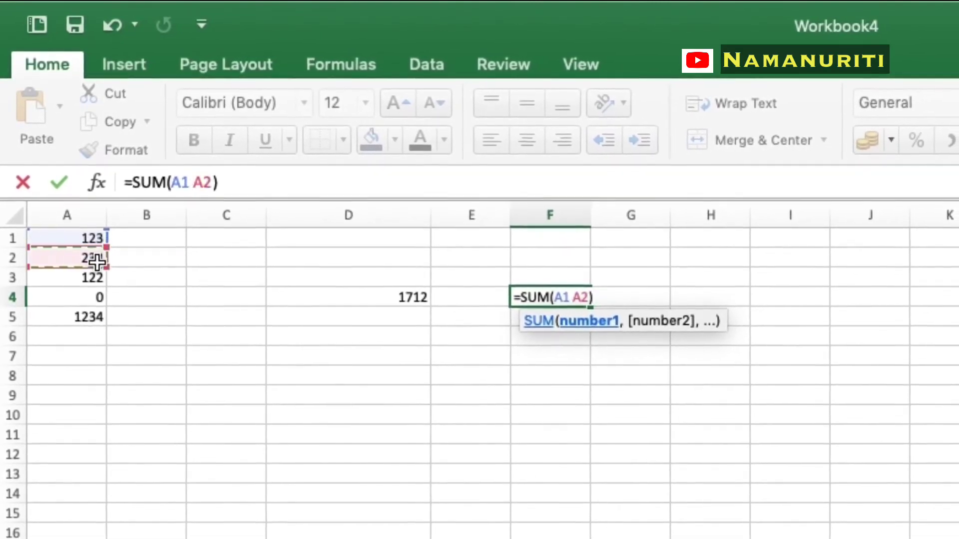
{"action": "type", "text": "-"}
{"action": "left_click", "coordinate": [89, 279]}
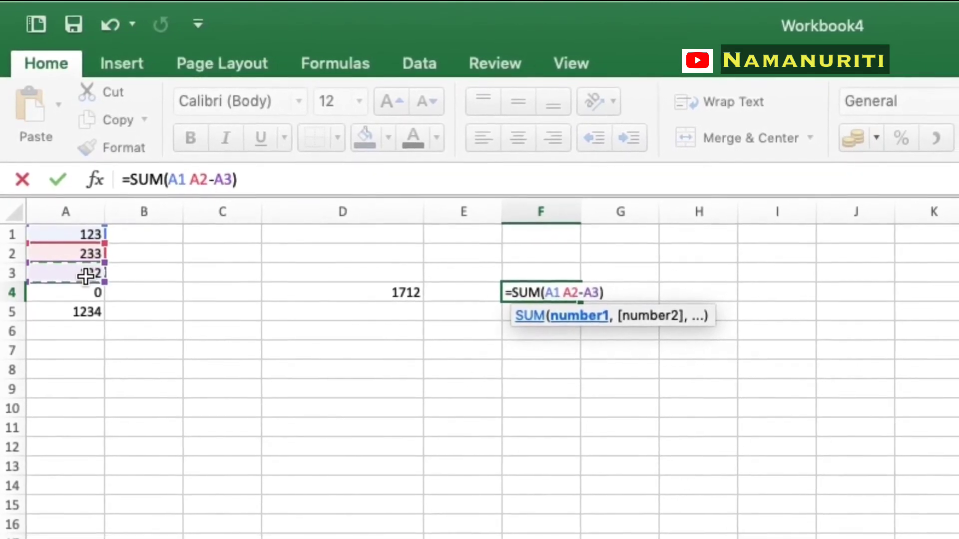
{"action": "key", "text": "BackSpace"}
{"action": "key", "text": "BackSpace"}
{"action": "key", "text": "BackSpace"}
{"action": "key", "text": "BackSpace"}
{"action": "key", "text": "BackSpace"}
{"action": "key", "text": "BackSpace"}
{"action": "key", "text": "BackSpace"}
{"action": "key", "text": "BackSpace"}
{"action": "left_click", "coordinate": [85, 272]}
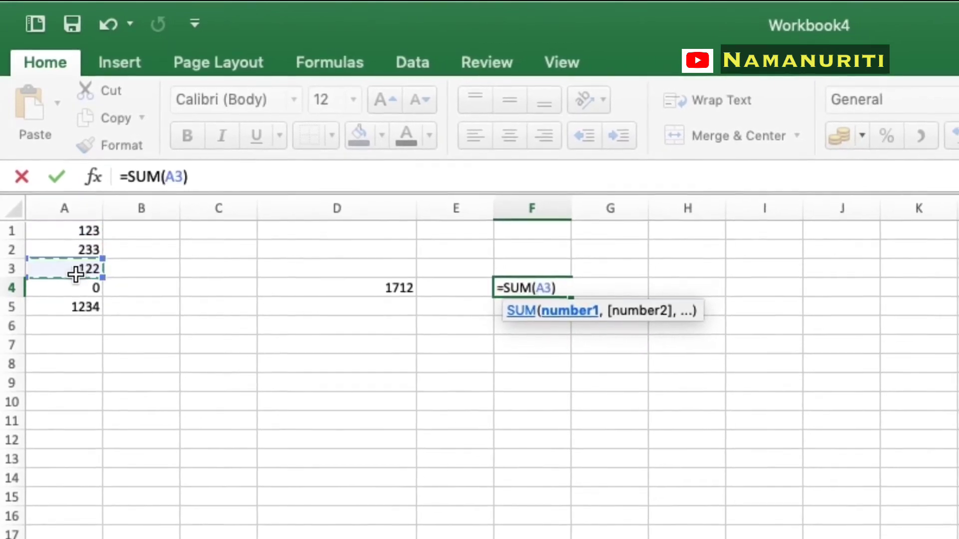
- Complete the SUM function in F4 with the range A1:A5 and enter it
{"action": "left_click", "coordinate": [76, 234]}
{"action": "key", "text": "shift+Down"}
{"action": "key", "text": "shift+Down"}
{"action": "key", "text": "shift+Down"}
{"action": "key", "text": "shift+Down"}
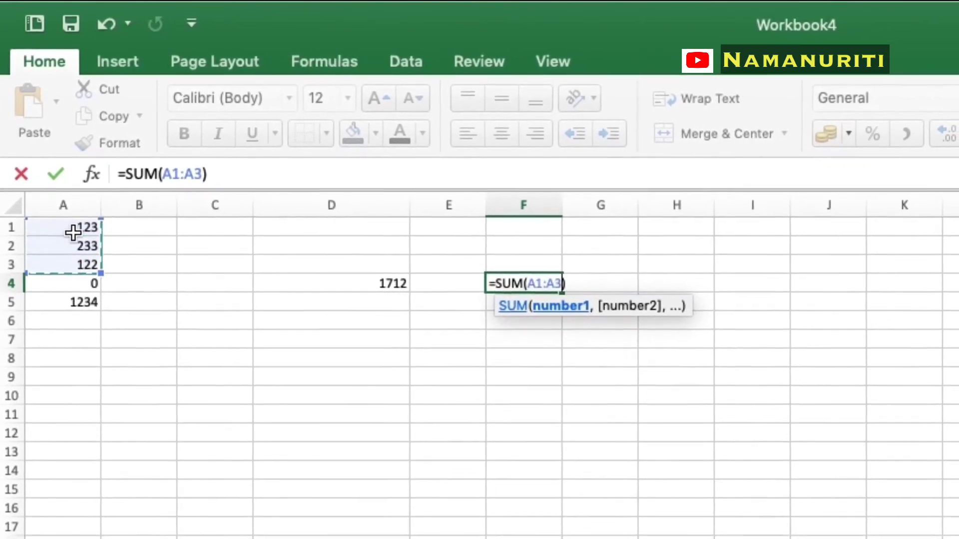
{"action": "key", "text": "Return"}
- Select D4:F4 to compare the two sums and autofit the width of column D
{"action": "left_click", "coordinate": [357, 278]}
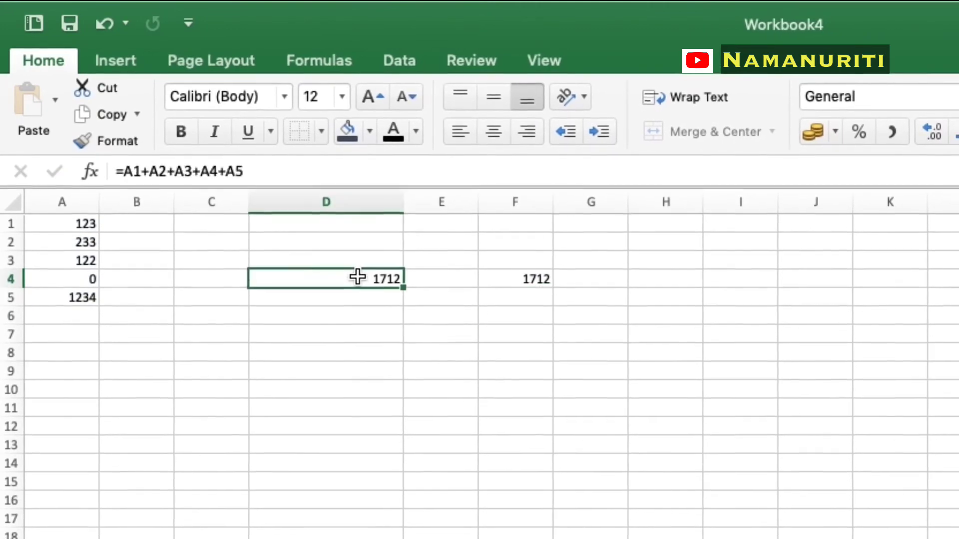
{"action": "key", "text": "shift+Right"}
{"action": "key", "text": "shift+Right"}
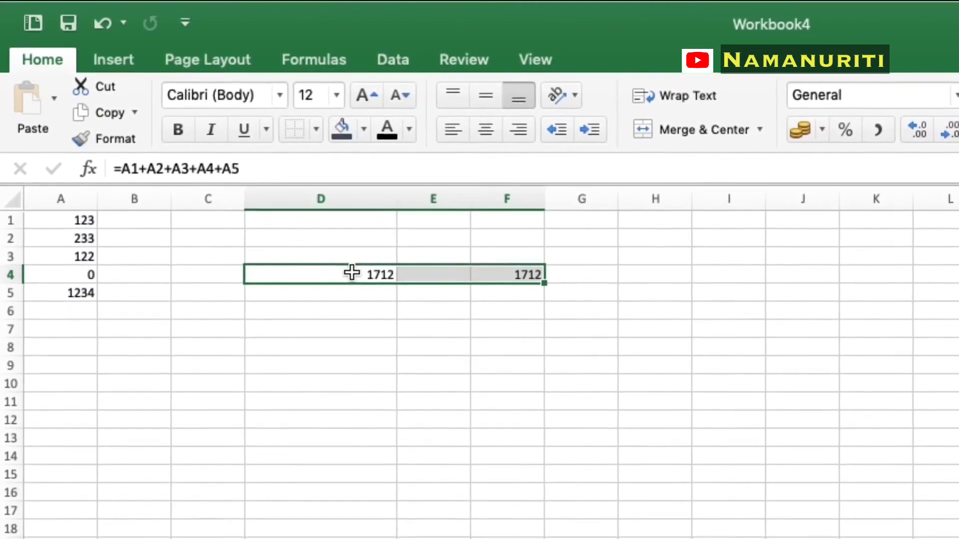
{"action": "double_click", "coordinate": [395, 197]}
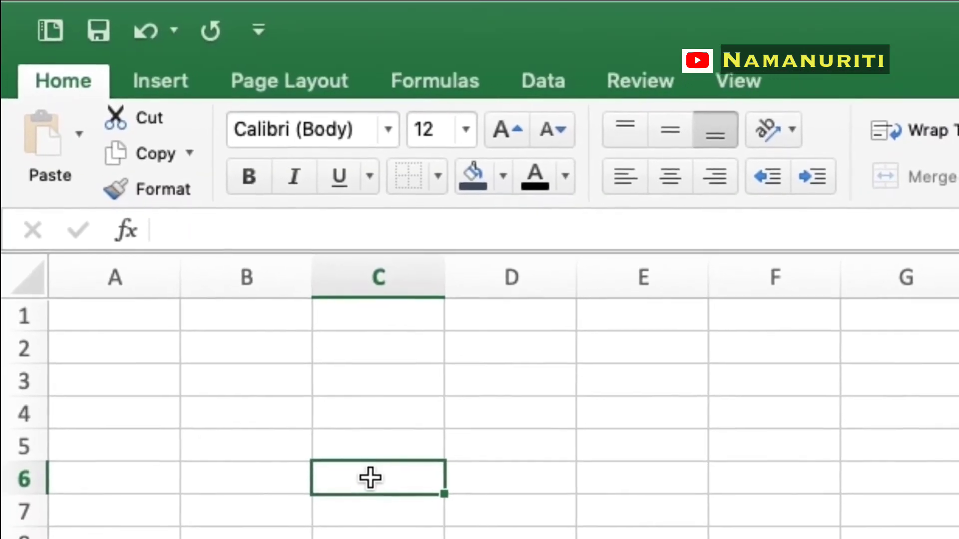
- Multiply 12 by 12 in cell C5 with the formula =12*12
{"action": "type", "text": "2*12"}
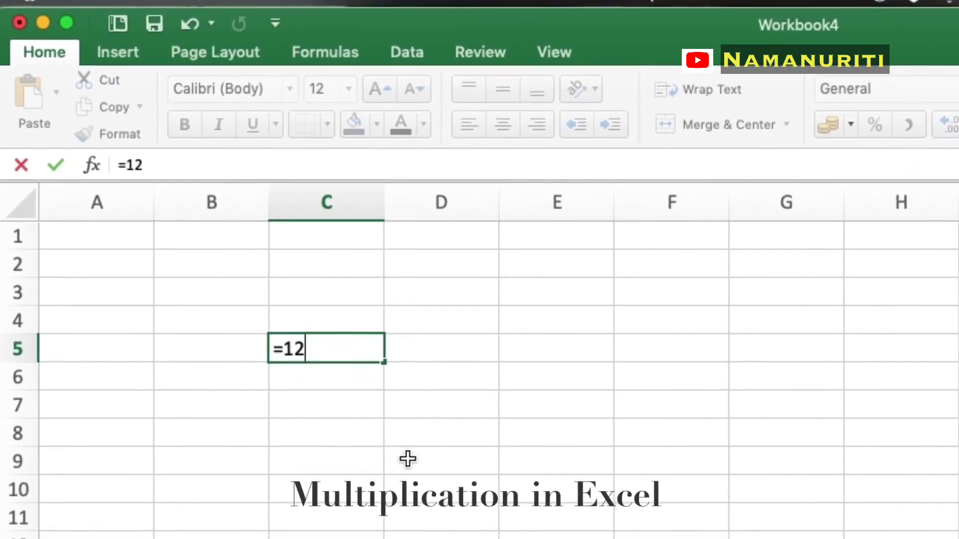
{"action": "key", "text": "Return"}
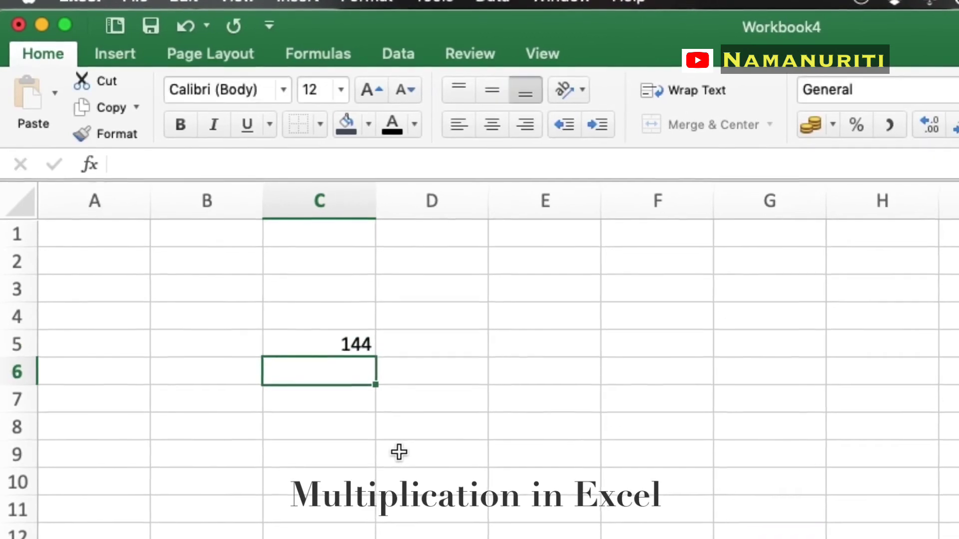
{"action": "left_click", "coordinate": [452, 373]}
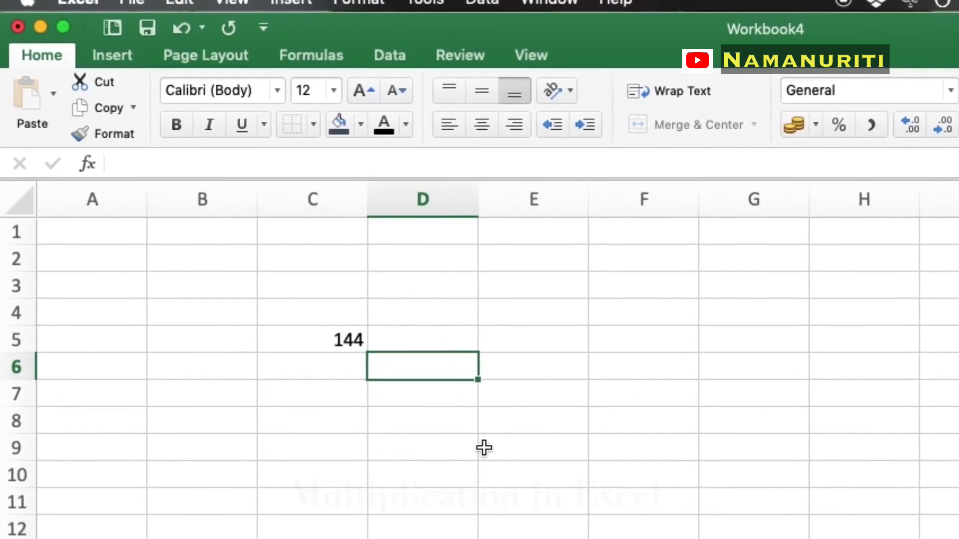
- Enter the number 123754 in cell E8
{"action": "left_click", "coordinate": [151, 429]}
{"action": "type", "text": "123754"}
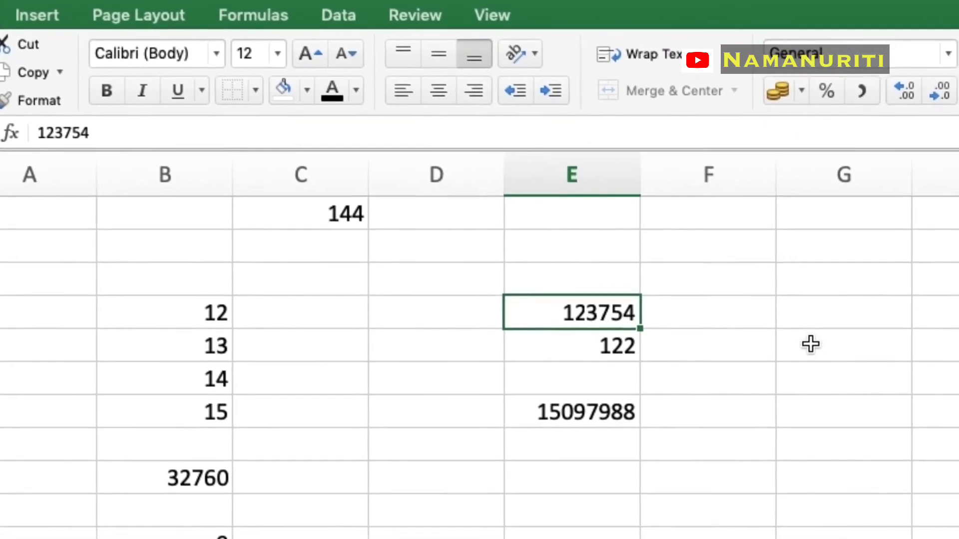
- Divide E11 by E9 in cell H11 with the formula =E11/E9 and compare the result with cell E8
{"action": "left_click", "coordinate": [949, 420]}
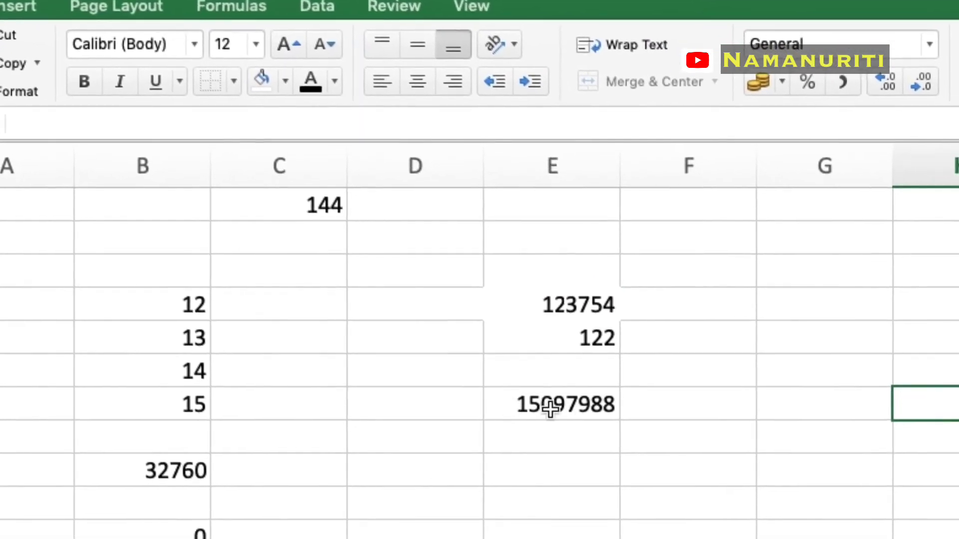
{"action": "type", "text": "="}
{"action": "left_click", "coordinate": [597, 403]}
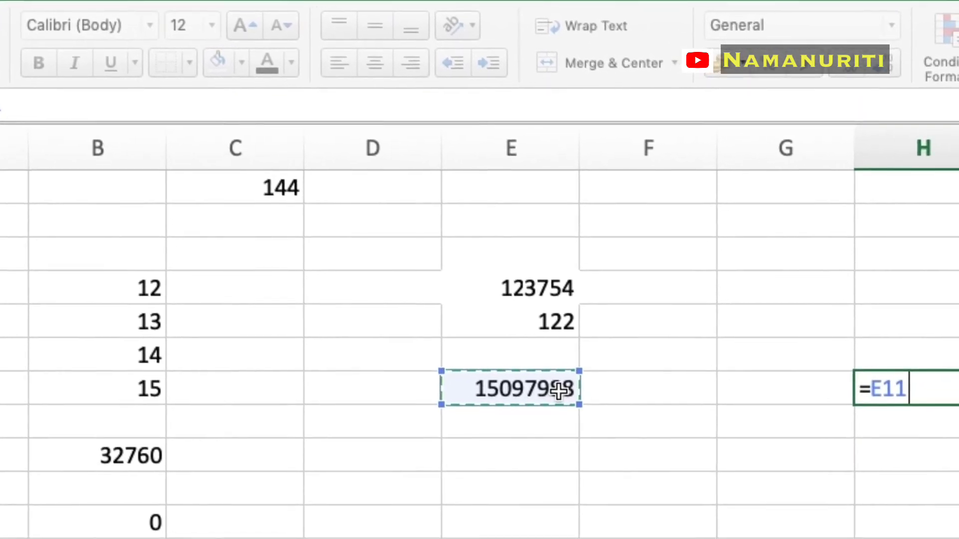
{"action": "type", "text": "?"}
{"action": "key", "text": "BackSpace"}
{"action": "type", "text": "/"}
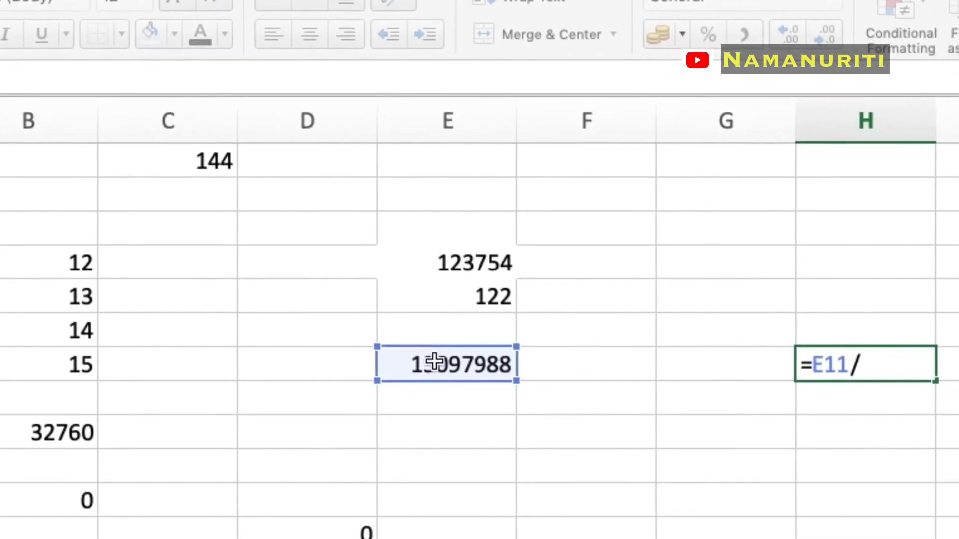
{"action": "left_click", "coordinate": [489, 289]}
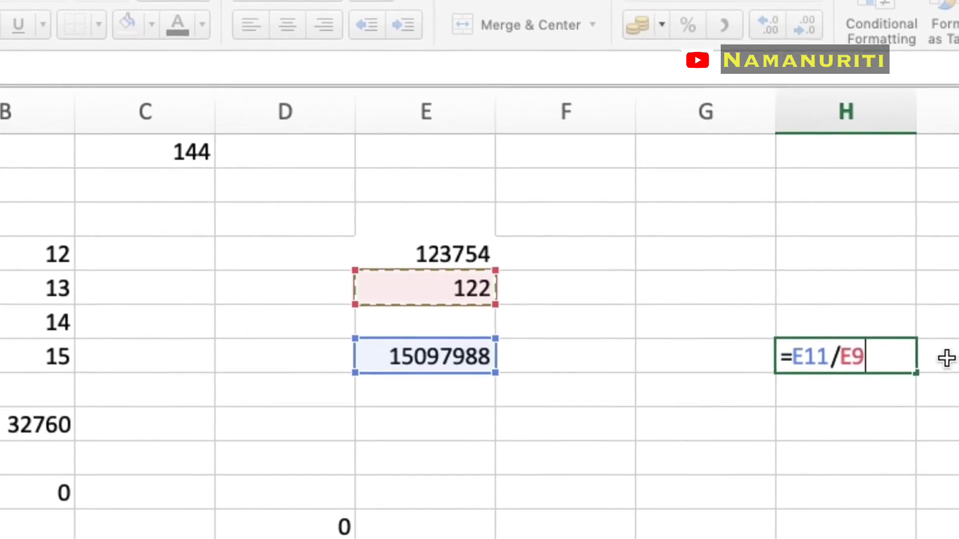
{"action": "key", "text": "Return"}
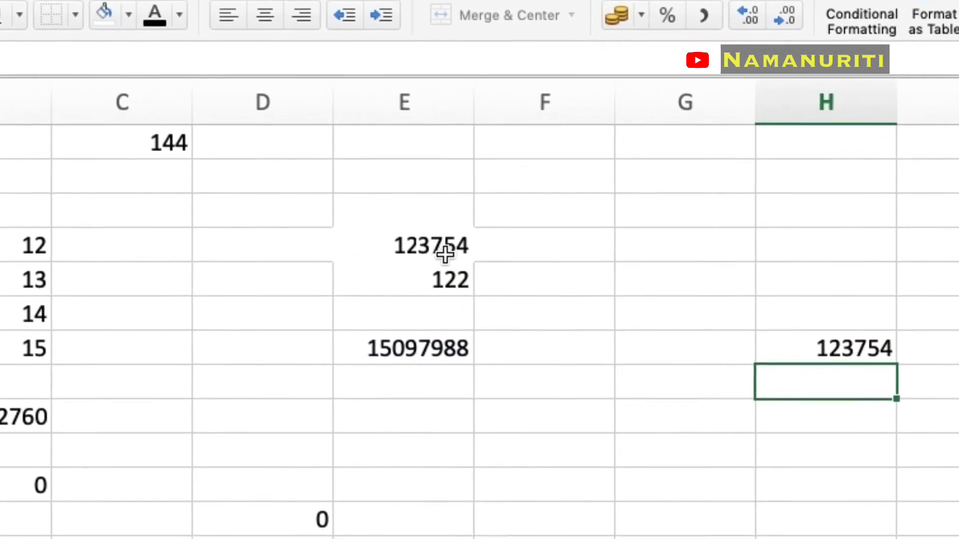
{"action": "left_click", "coordinate": [513, 255]}
{"action": "left_click", "coordinate": [442, 245]}
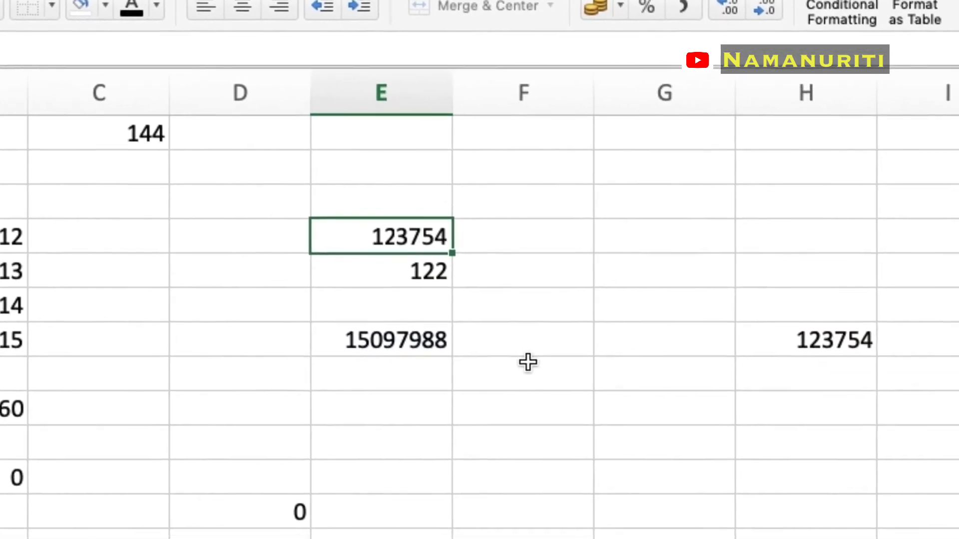